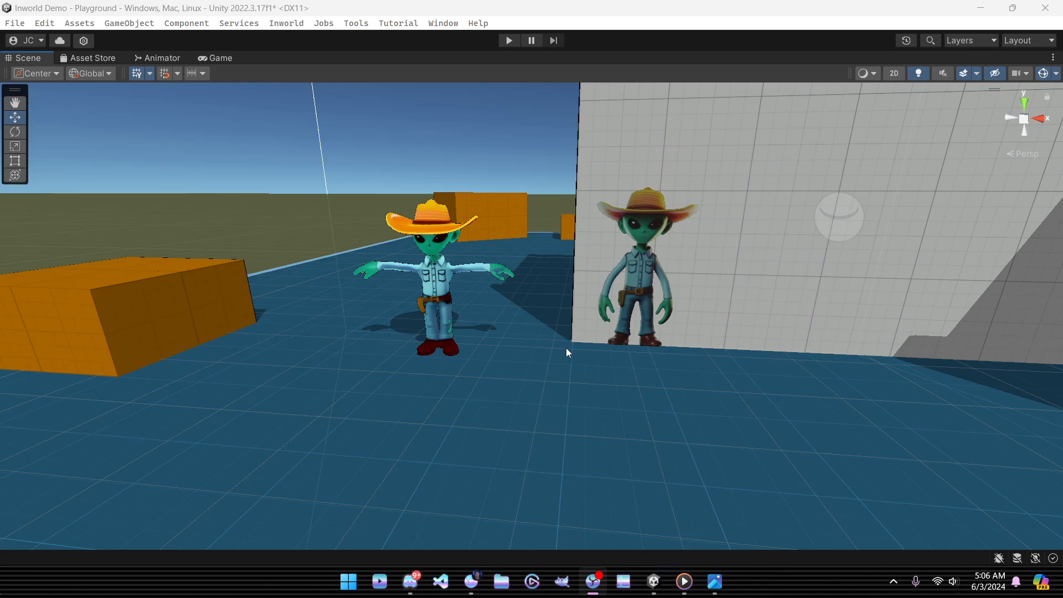
{"action": "left_click", "coordinate": [509, 41]}
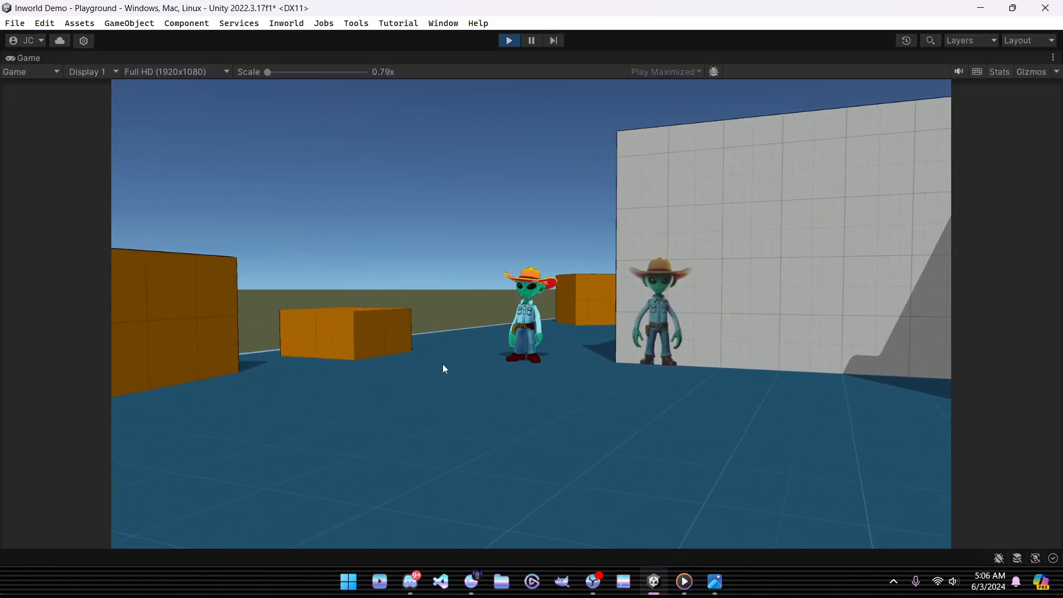
{"action": "key", "text": "w"}
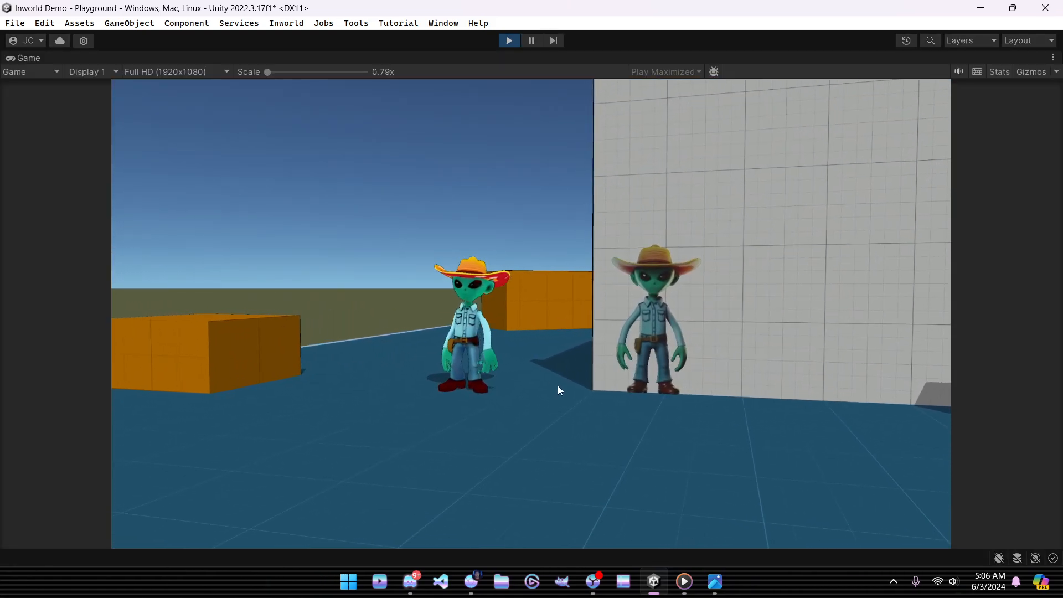
{"action": "key", "text": "w"}
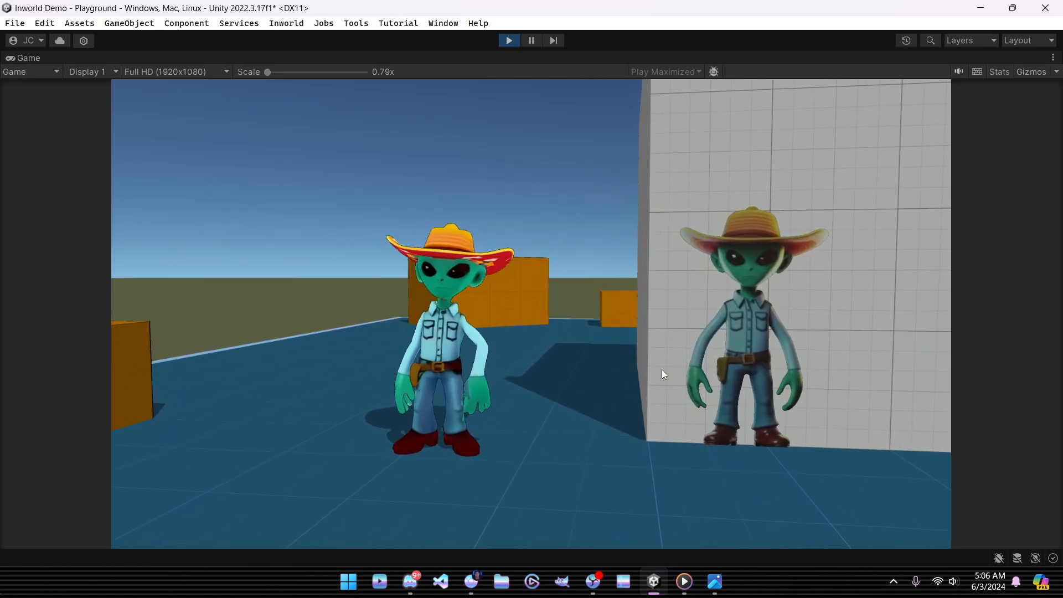
{"action": "key", "text": "s"}
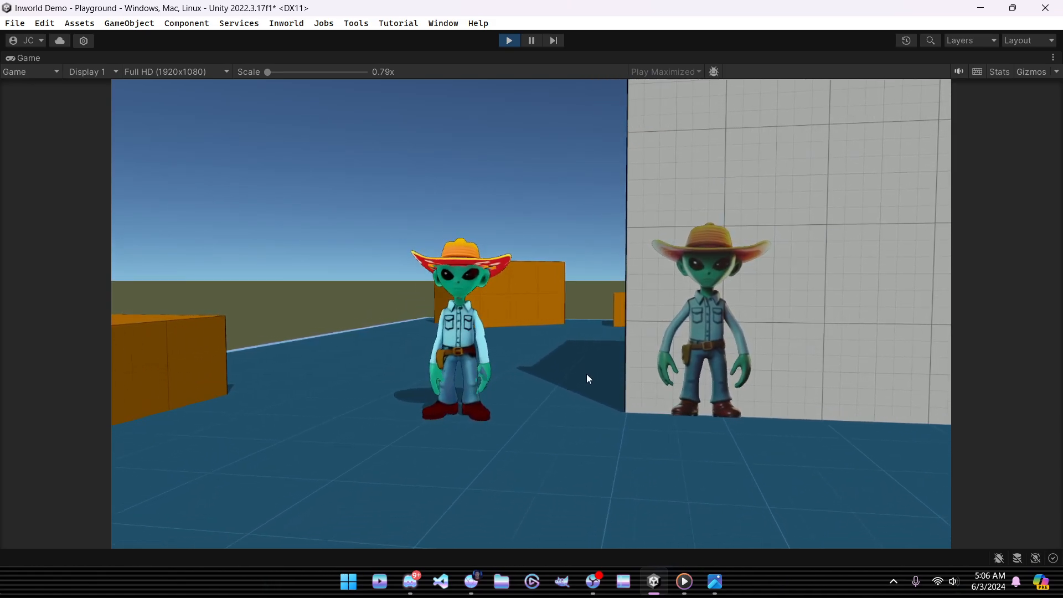
{"action": "key", "text": "w"}
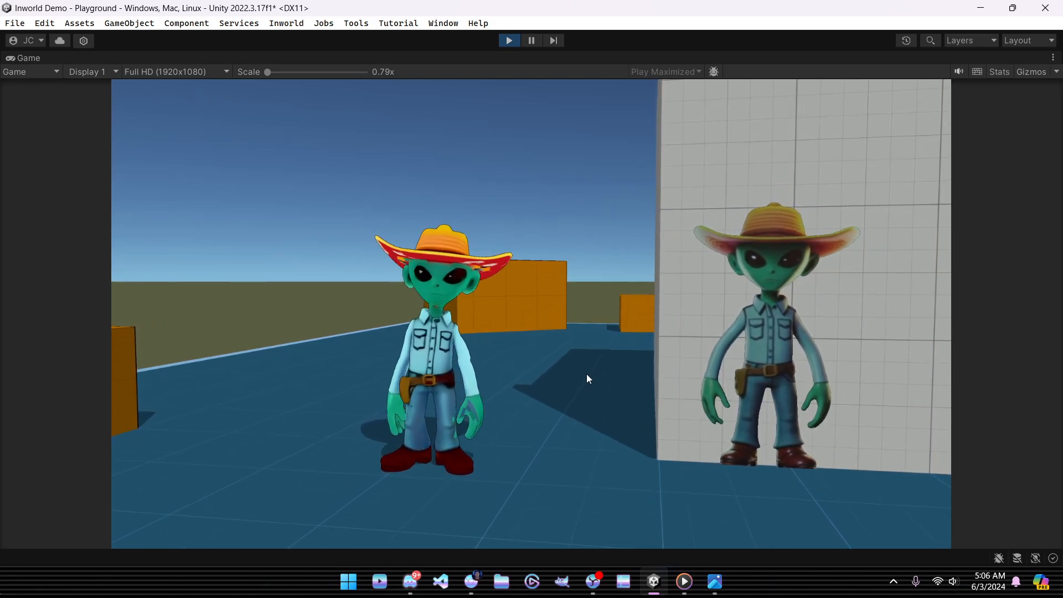
{"action": "key", "text": "d"}
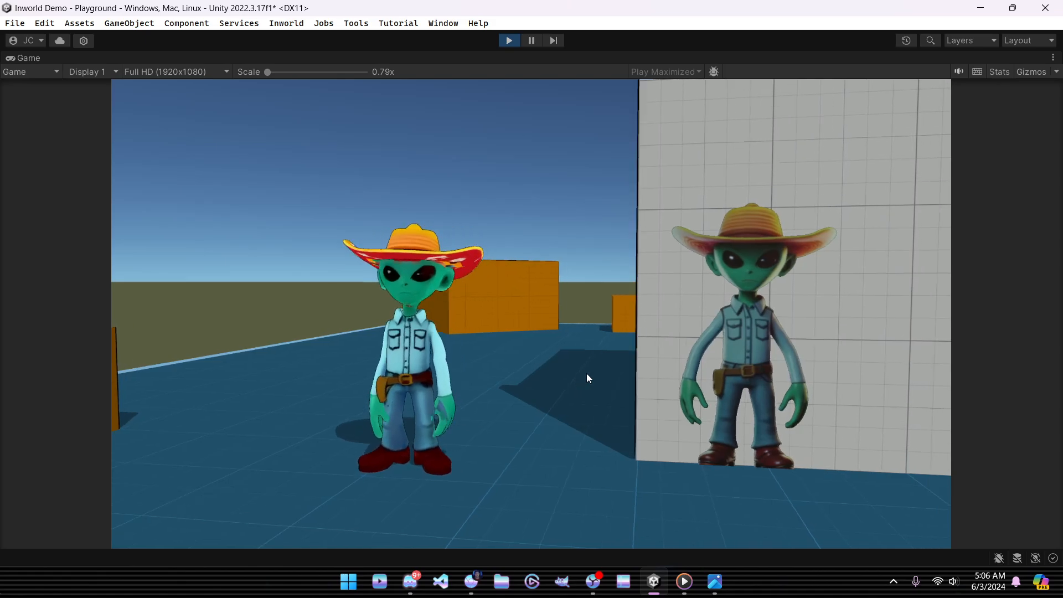
{"action": "key", "text": "d"}
{"action": "key", "text": "s"}
{"action": "key", "text": "a"}
{"action": "key", "text": "w"}
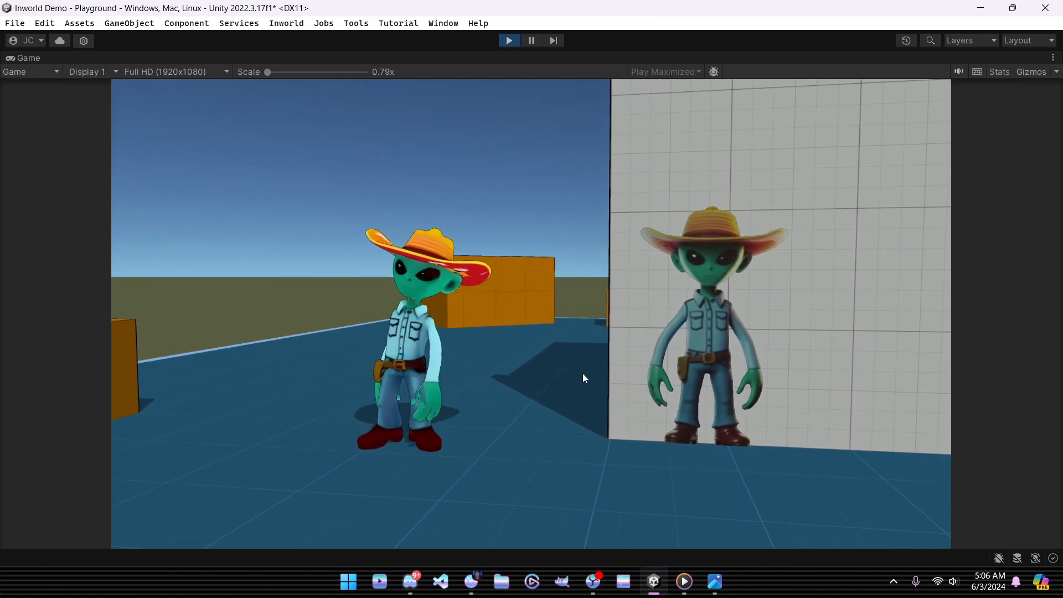
{"action": "key", "text": "a"}
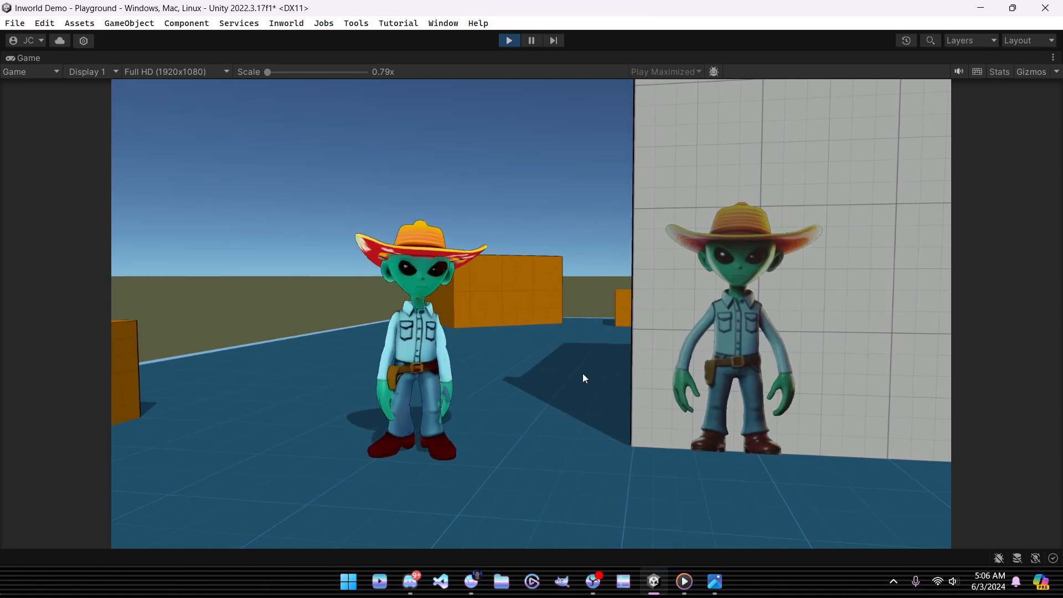
{"action": "key", "text": "a"}
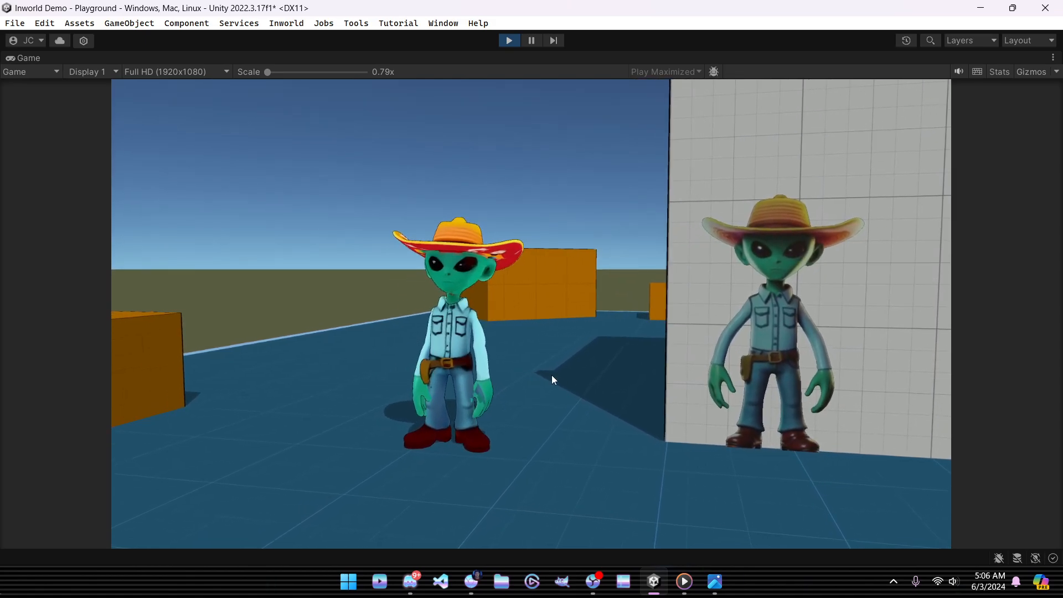
{"action": "key", "text": "d"}
{"action": "key", "text": "a"}
{"action": "key", "text": "d"}
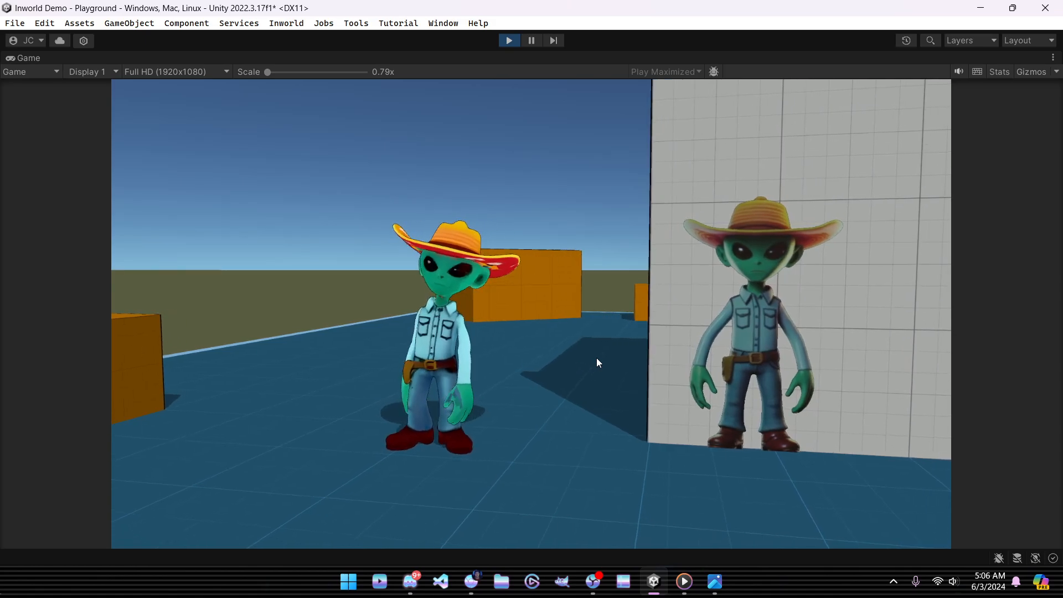
{"action": "key", "text": "w"}
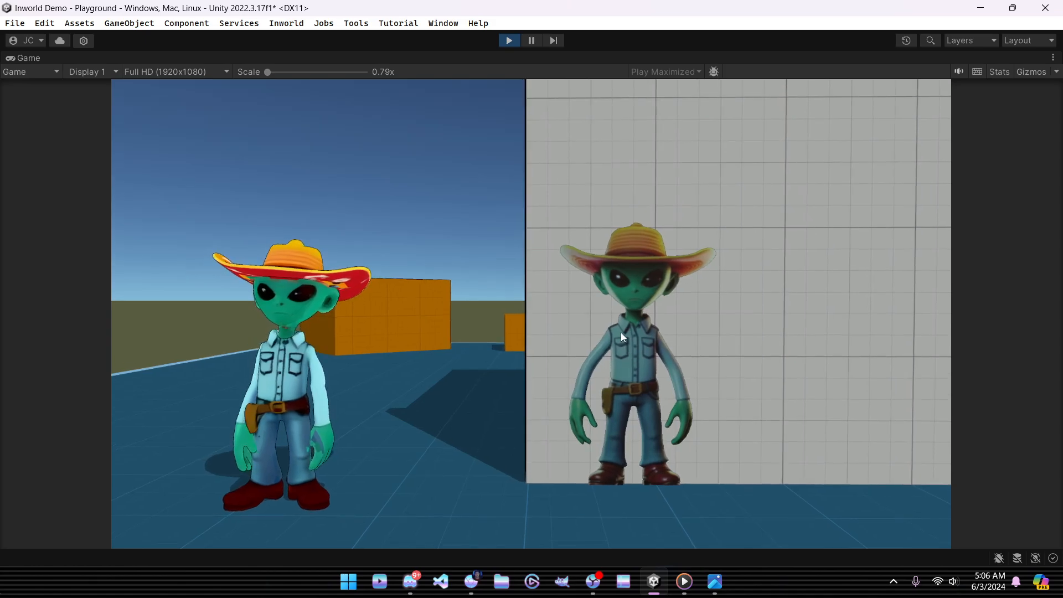
{"action": "key", "text": "w"}
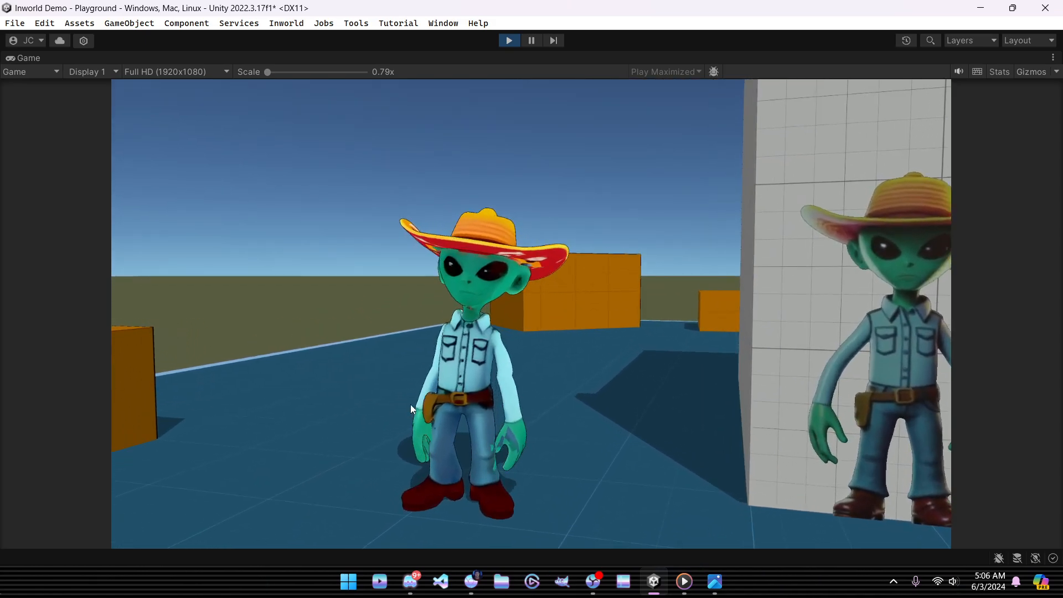
{"action": "key", "text": "a"}
{"action": "key", "text": "d"}
{"action": "key", "text": "w"}
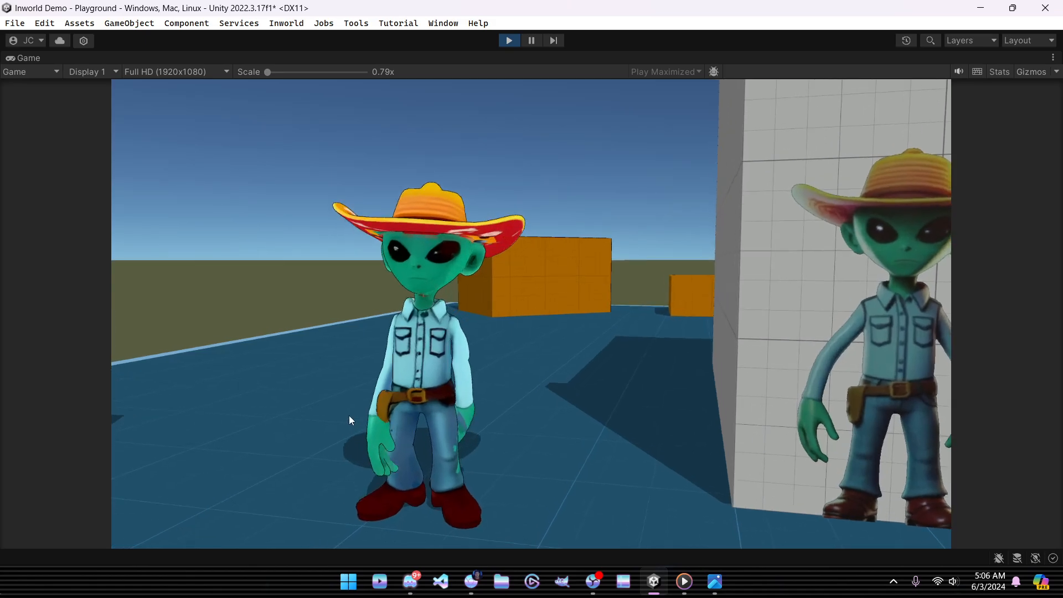
{"action": "key", "text": "w"}
{"action": "key", "text": "s"}
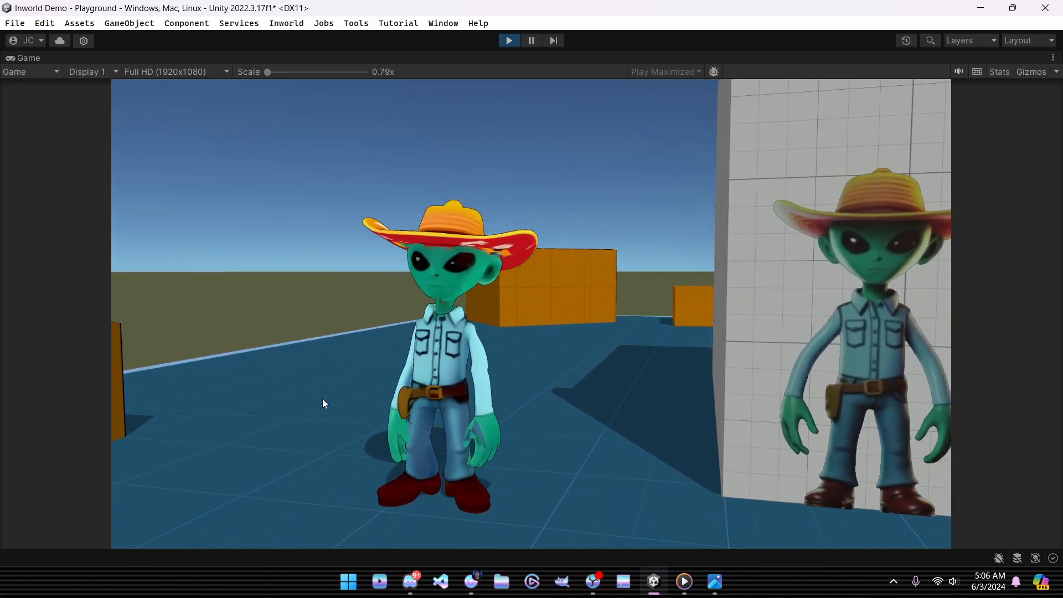
{"action": "key", "text": "s"}
{"action": "key", "text": "d"}
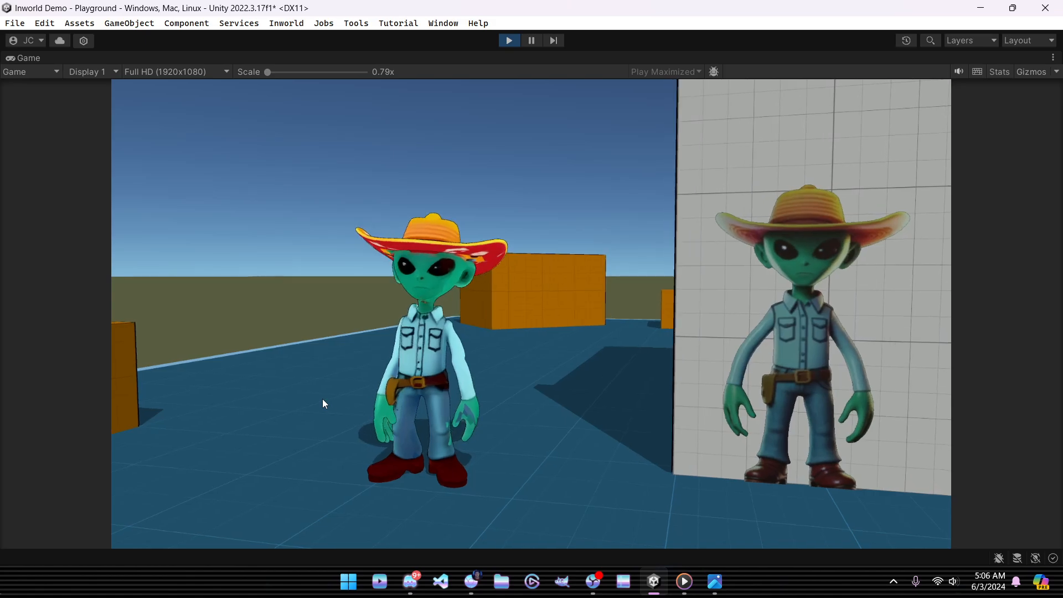
{"action": "key", "text": "a"}
{"action": "key", "text": "d"}
{"action": "key", "text": "w"}
{"action": "key", "text": "s"}
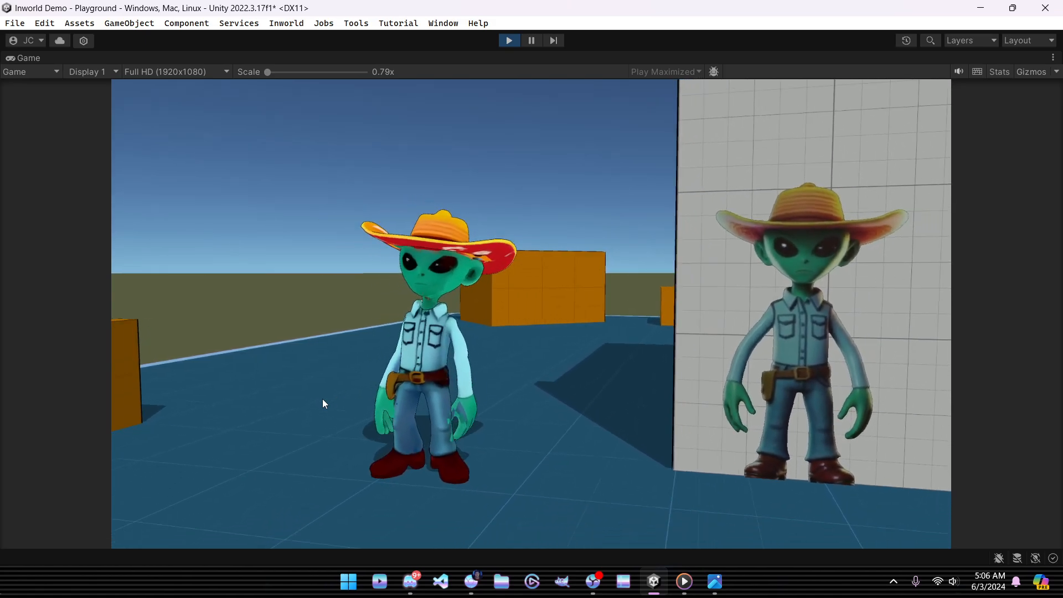
{"action": "key", "text": "a"}
{"action": "right_click_drag", "start_coordinate": [322, 399], "coordinate": [460, 423]}
{"action": "key", "text": "w"}
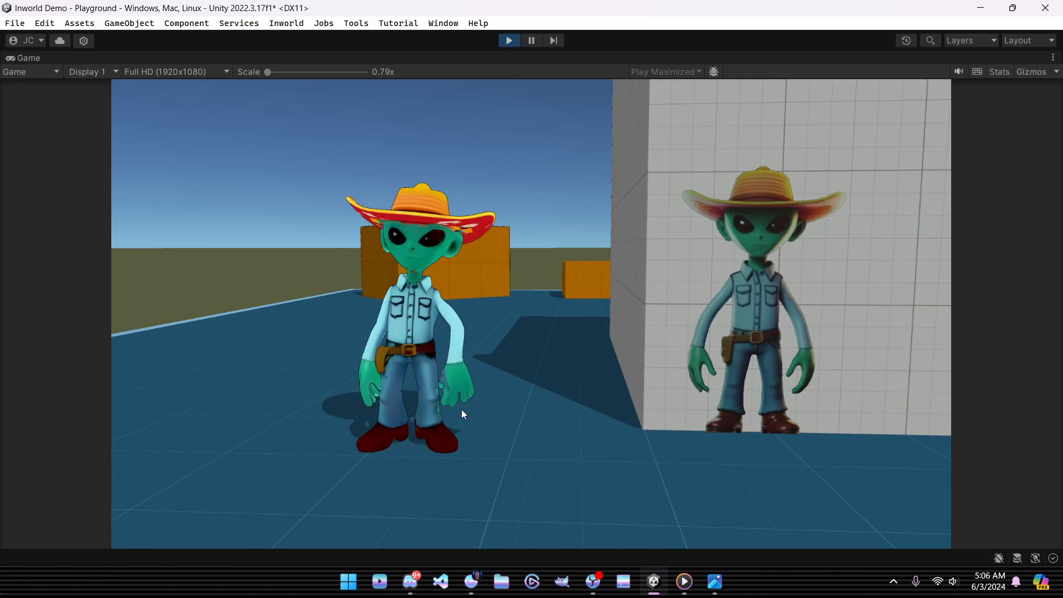
{"action": "key", "text": "a"}
{"action": "key", "text": "w"}
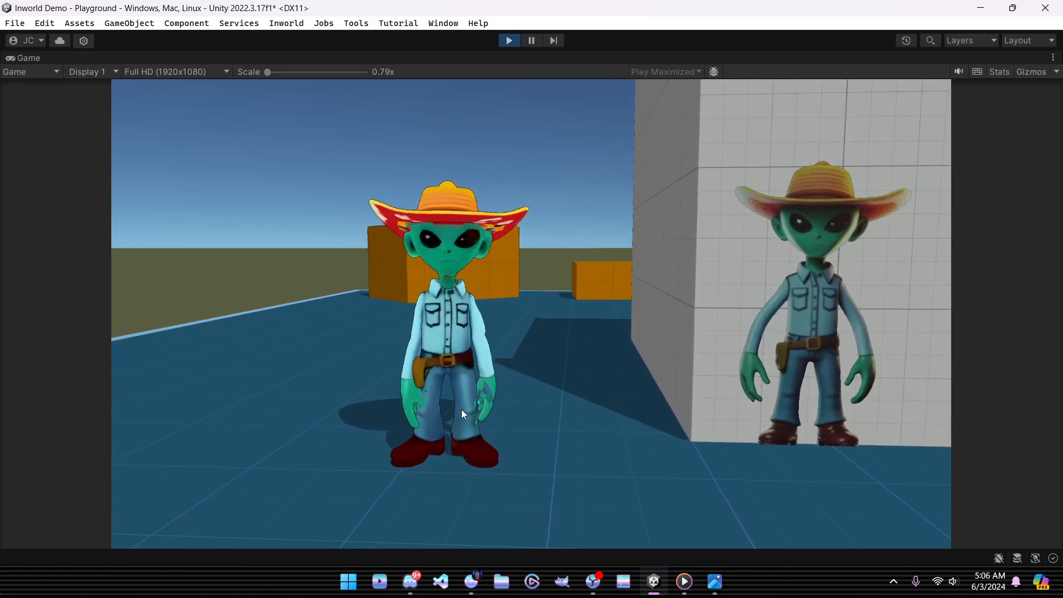
{"action": "key", "text": "s"}
{"action": "right_click_drag", "start_coordinate": [462, 410], "coordinate": [643, 388]}
{"action": "key", "text": "a"}
{"action": "key", "text": "w"}
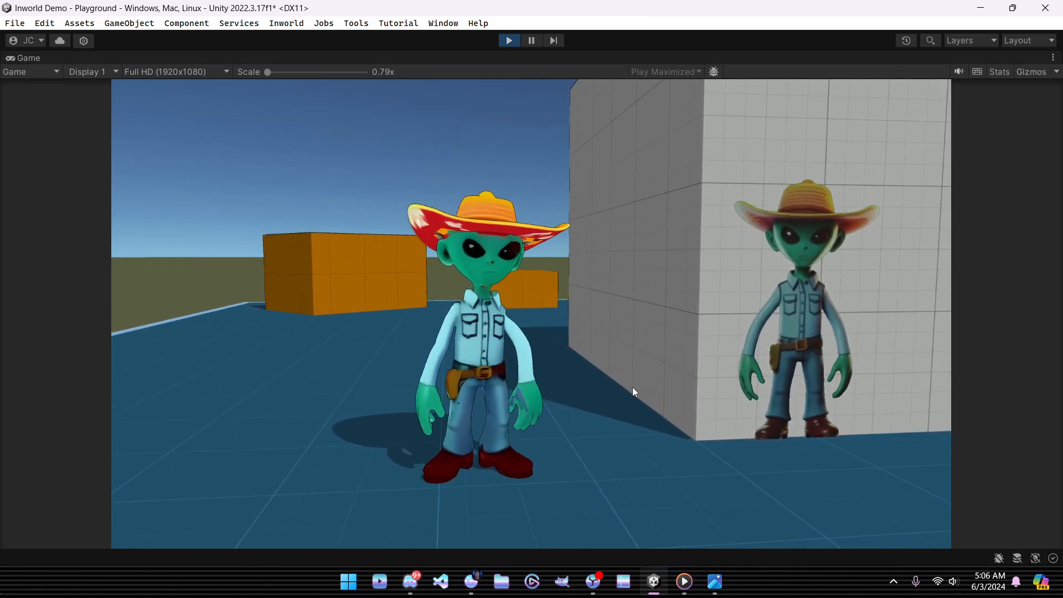
{"action": "right_click_drag", "start_coordinate": [632, 387], "coordinate": [599, 373]}
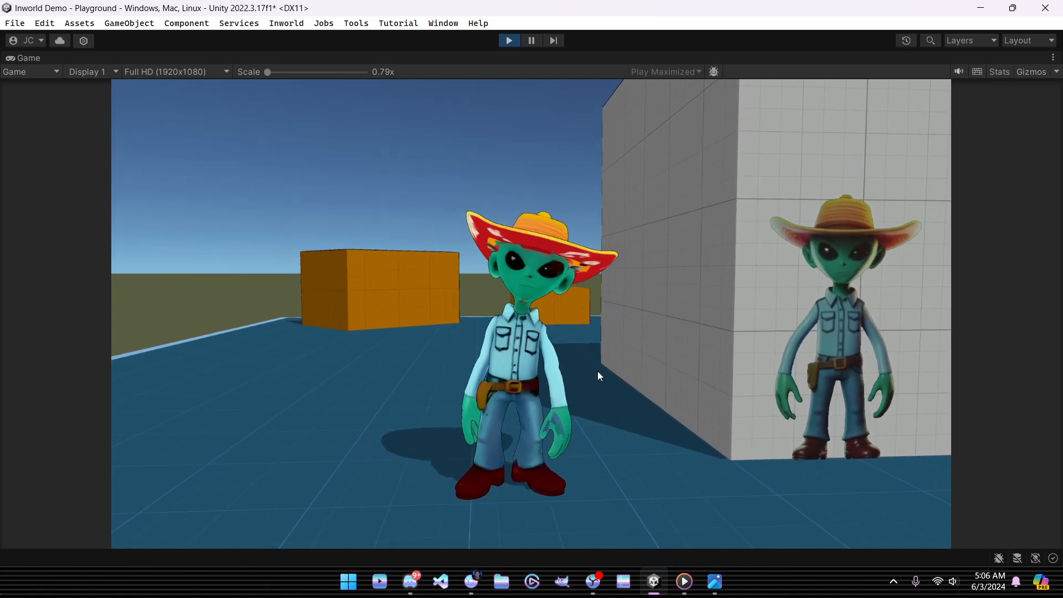
{"action": "key", "text": "d"}
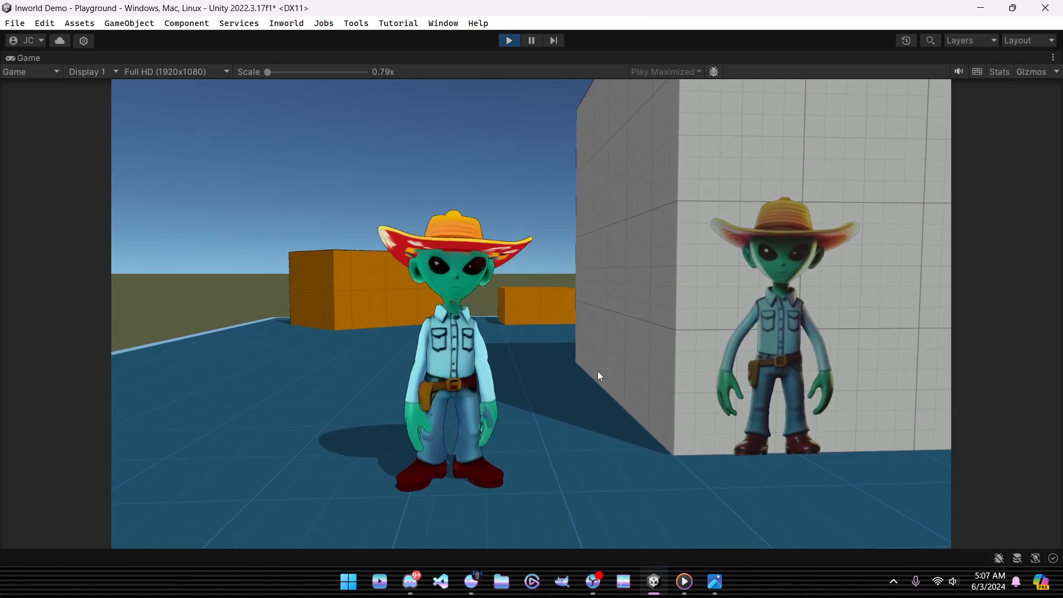
{"action": "key", "text": "s"}
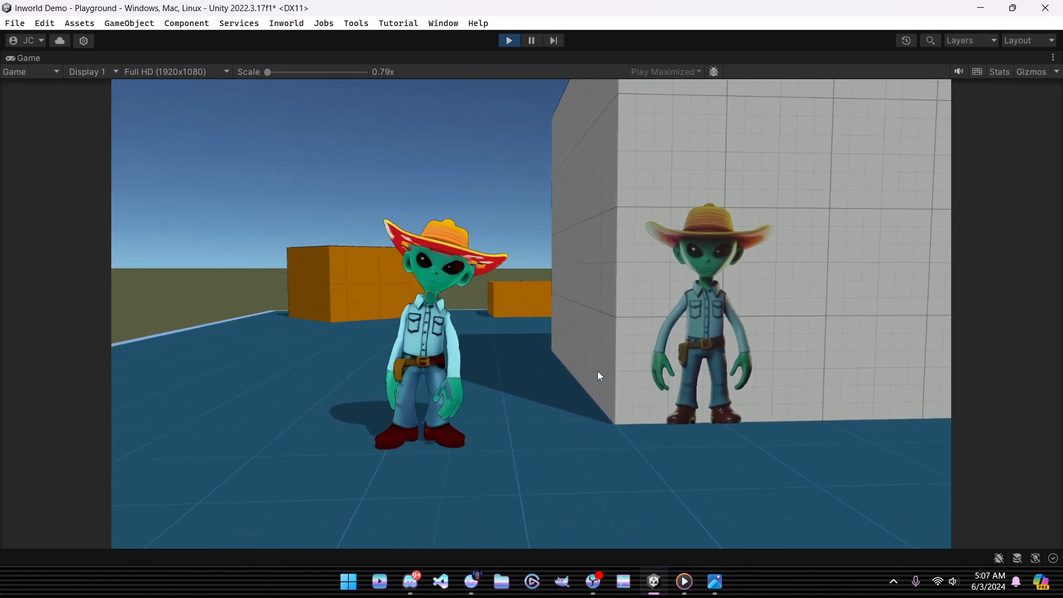
{"action": "key", "text": "w"}
{"action": "key", "text": "a"}
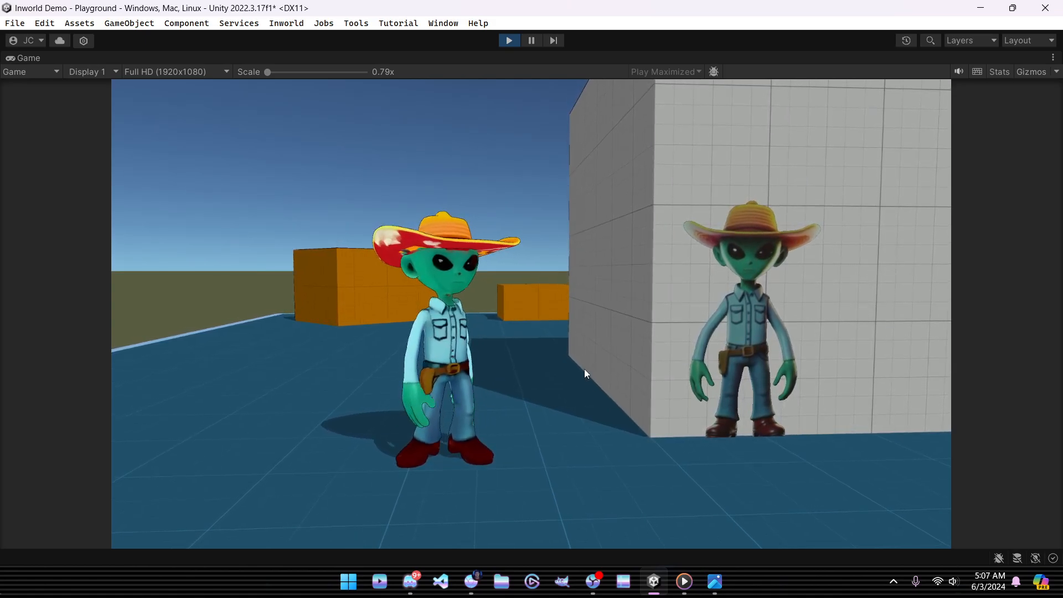
{"action": "right_click_drag", "start_coordinate": [586, 369], "coordinate": [495, 50]}
Step: Stop play mode and open the Redbubble Roswell poster product page in the browser
{"action": "left_click", "coordinate": [509, 40]}
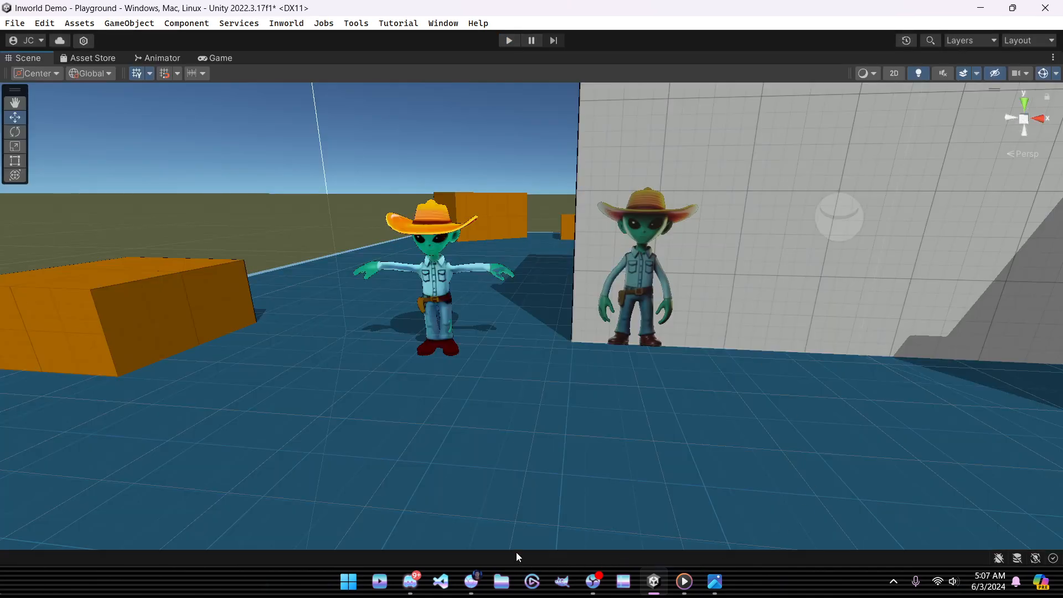
{"action": "left_click", "coordinate": [472, 581]}
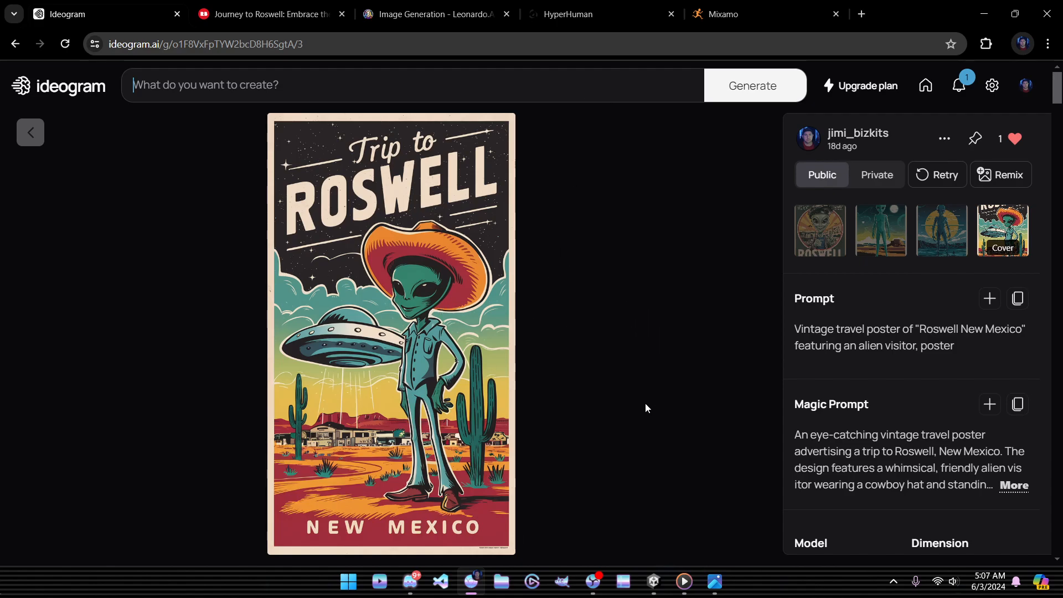
{"action": "left_click", "coordinate": [282, 15]}
Step: Scroll down the Redbubble page, then bring the alien-cowboy Media Player video to the front
{"action": "scroll", "coordinate": [792, 333], "scroll_direction": "down", "scroll_amount": 5}
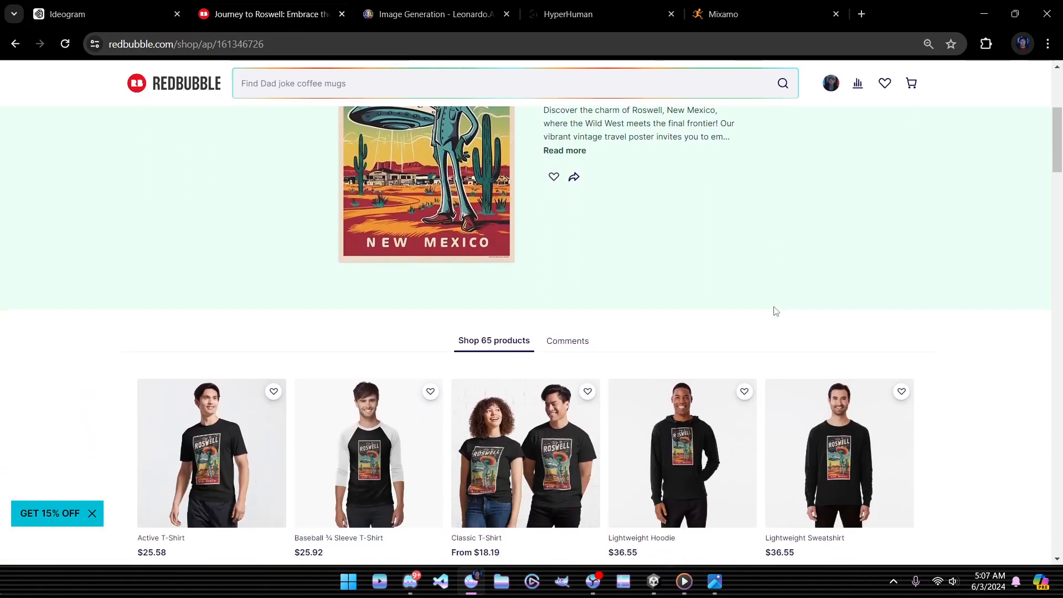
{"action": "scroll", "coordinate": [776, 312], "scroll_direction": "down", "scroll_amount": 10}
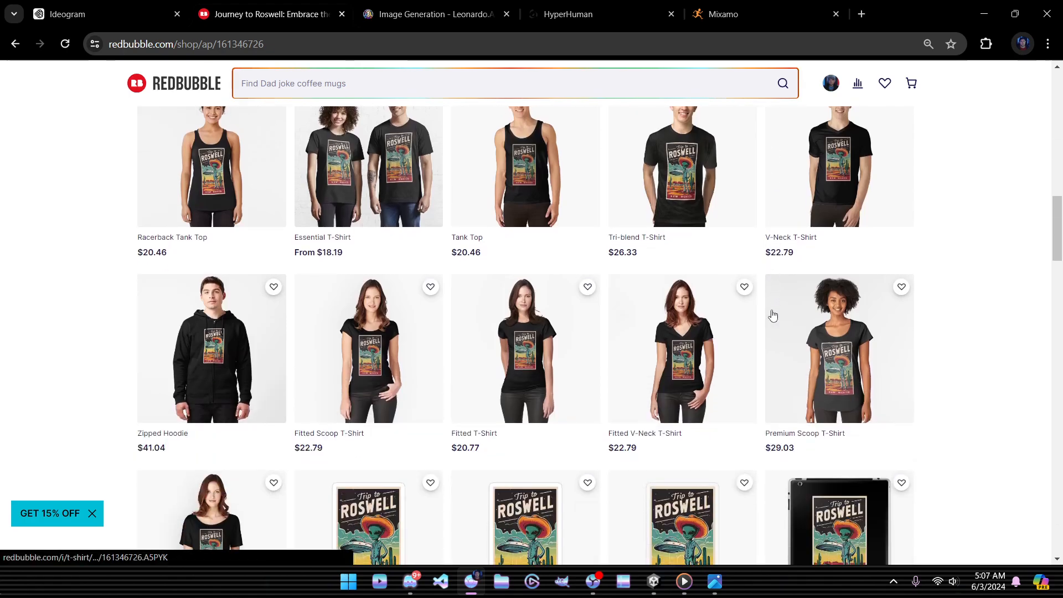
{"action": "scroll", "coordinate": [773, 316], "scroll_direction": "down", "scroll_amount": 2}
{"action": "scroll", "coordinate": [973, 368], "scroll_direction": "down", "scroll_amount": 2}
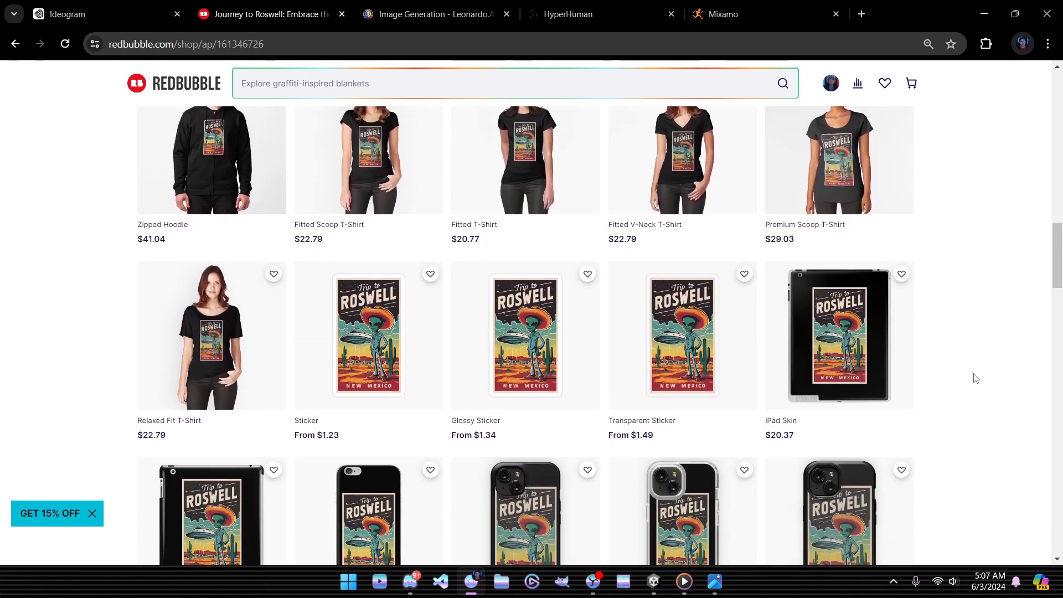
{"action": "left_click", "coordinate": [686, 587]}
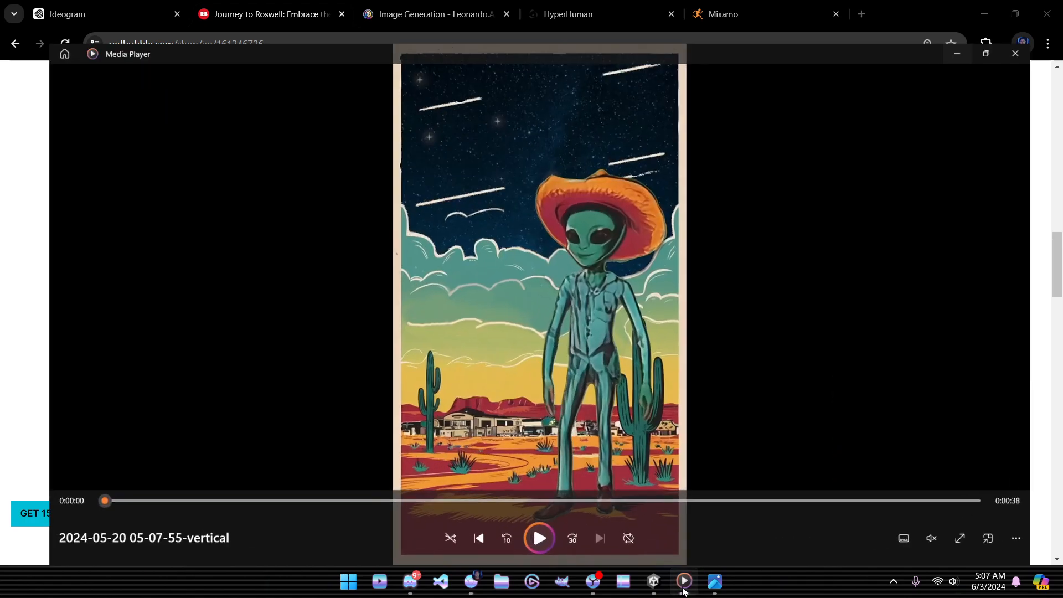
Step: Play the alien clip, skip to around 0:30, pause at 0:00:33, and minimize Media Player
{"action": "left_click", "coordinate": [529, 537]}
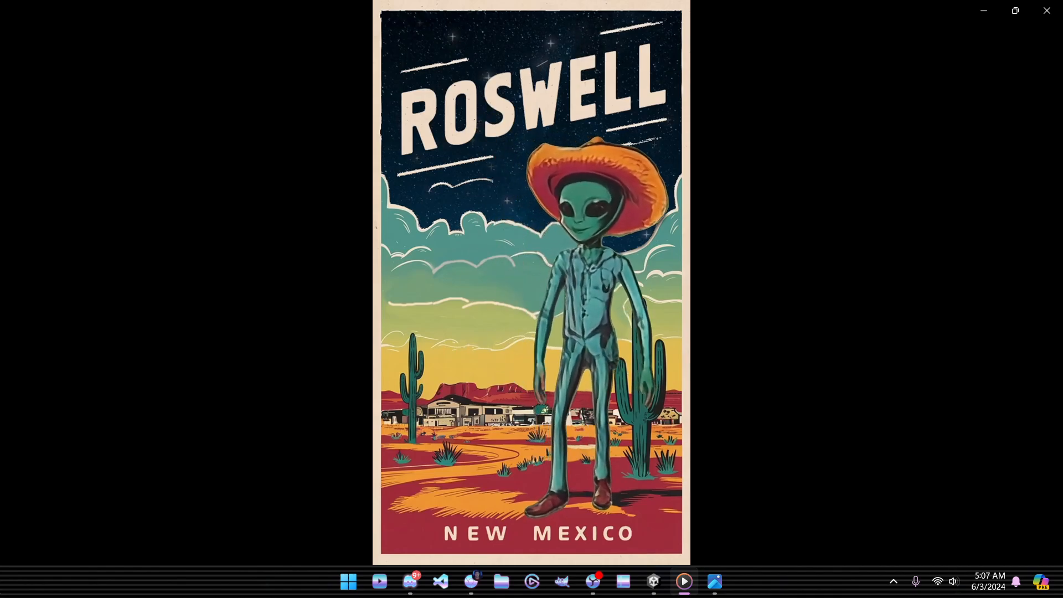
{"action": "mouse_move", "coordinate": [938, 335]}
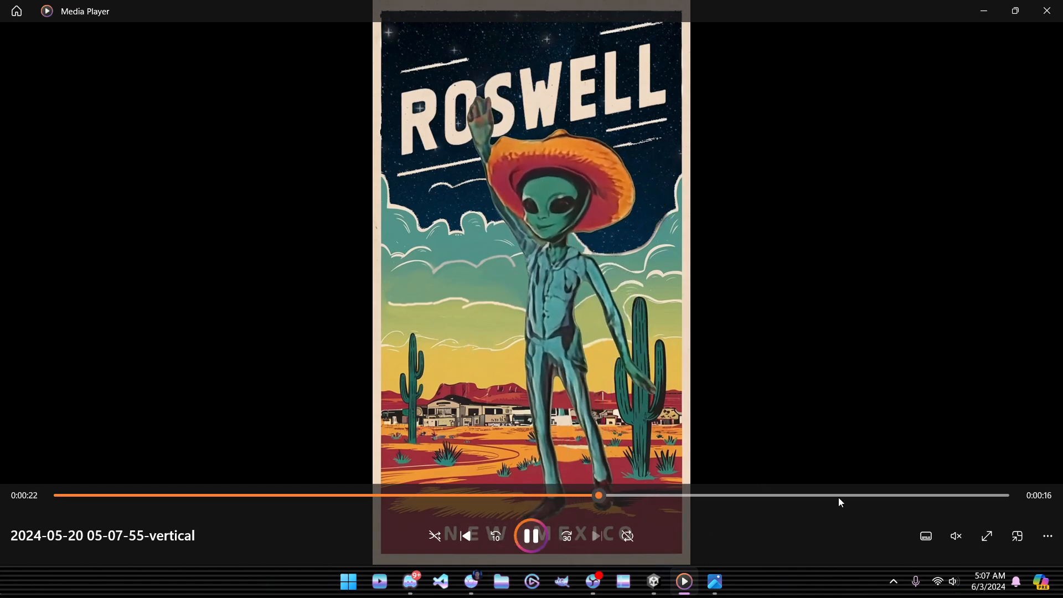
{"action": "left_click", "coordinate": [800, 496]}
{"action": "left_click", "coordinate": [767, 493]}
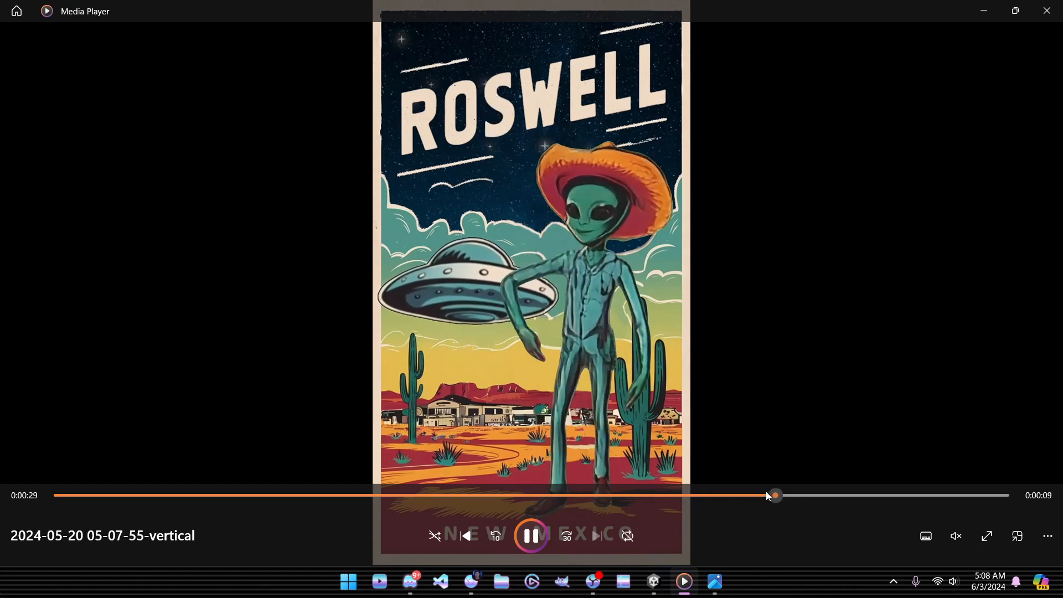
{"action": "left_click", "coordinate": [715, 495]}
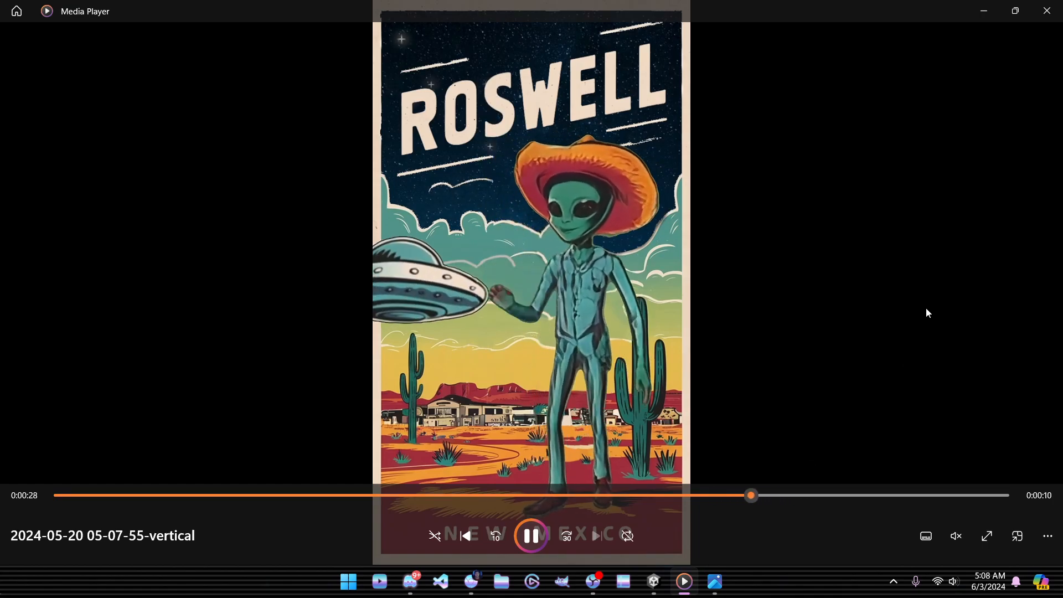
{"action": "left_click", "coordinate": [530, 538]}
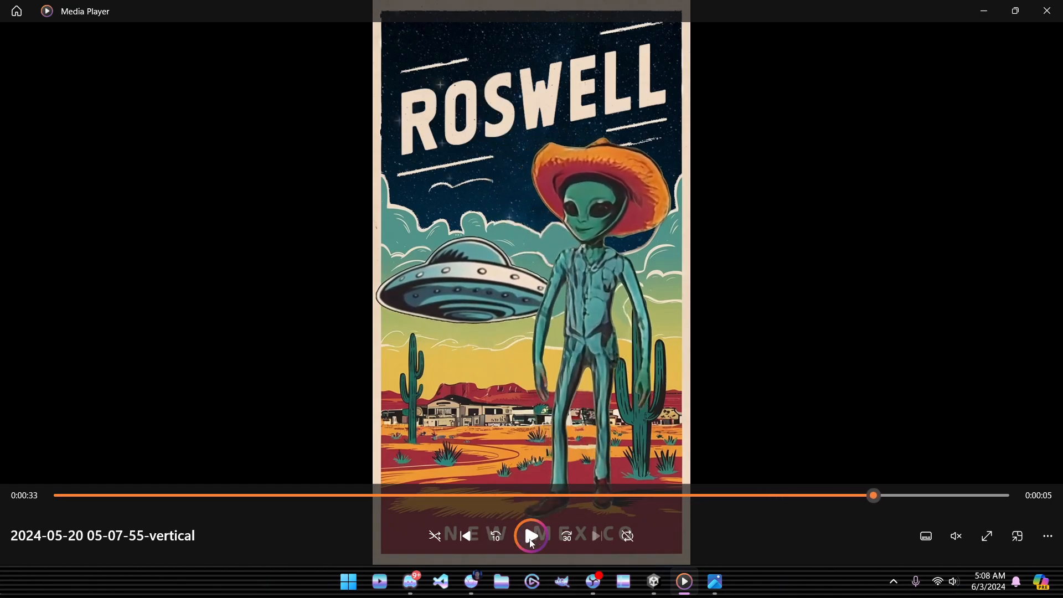
{"action": "left_click", "coordinate": [985, 11]}
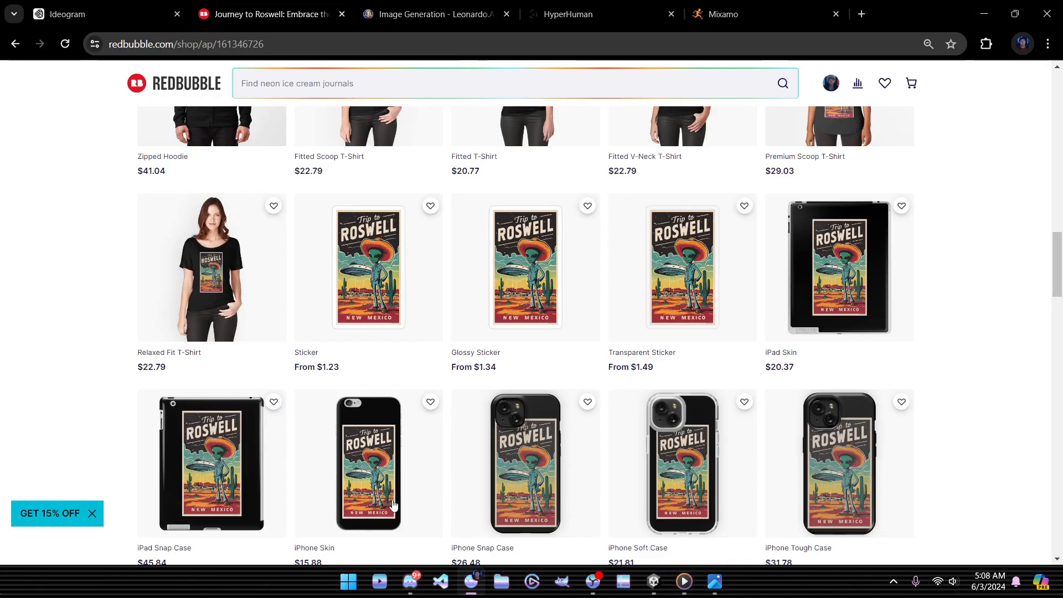
Step: Switch to Discord's Viggle animate-8 channel
{"action": "left_click", "coordinate": [410, 583]}
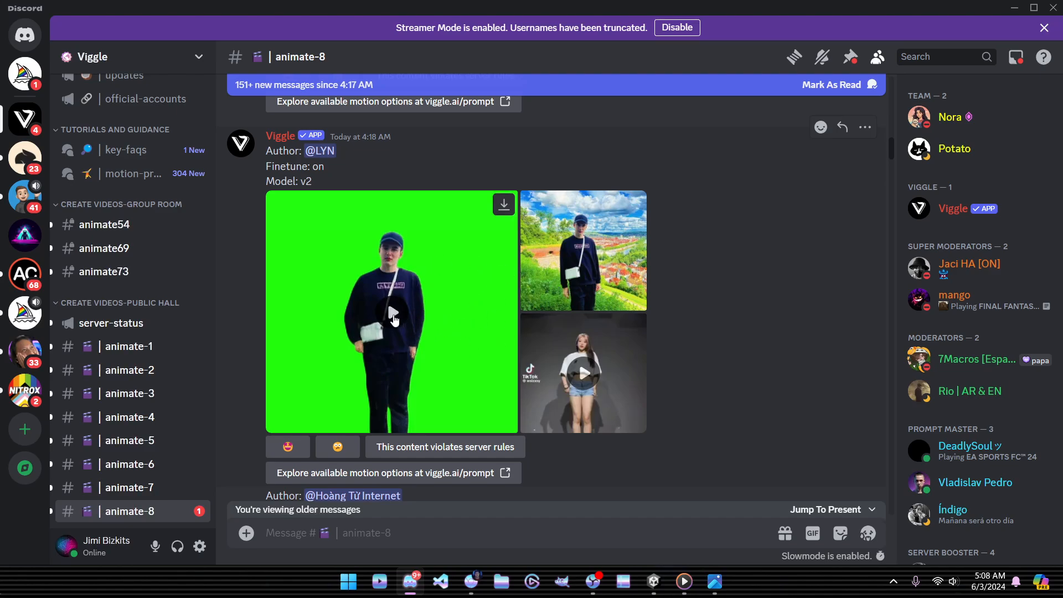
Step: Watch the green-screen dance video, minimize Discord, and return to the Leonardo.Ai generation tab
{"action": "left_click", "coordinate": [394, 321]}
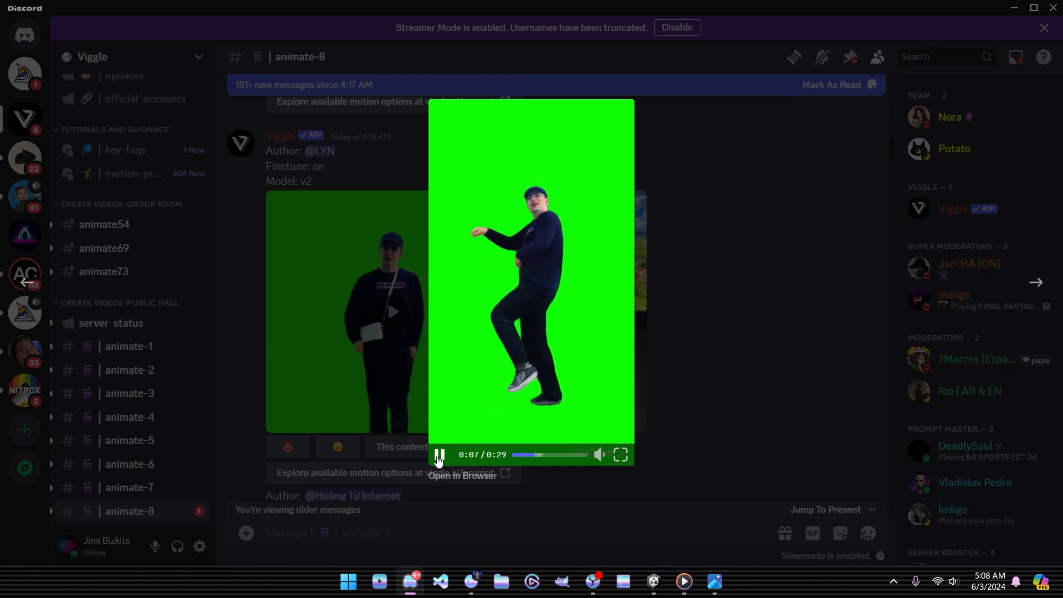
{"action": "left_click", "coordinate": [439, 456]}
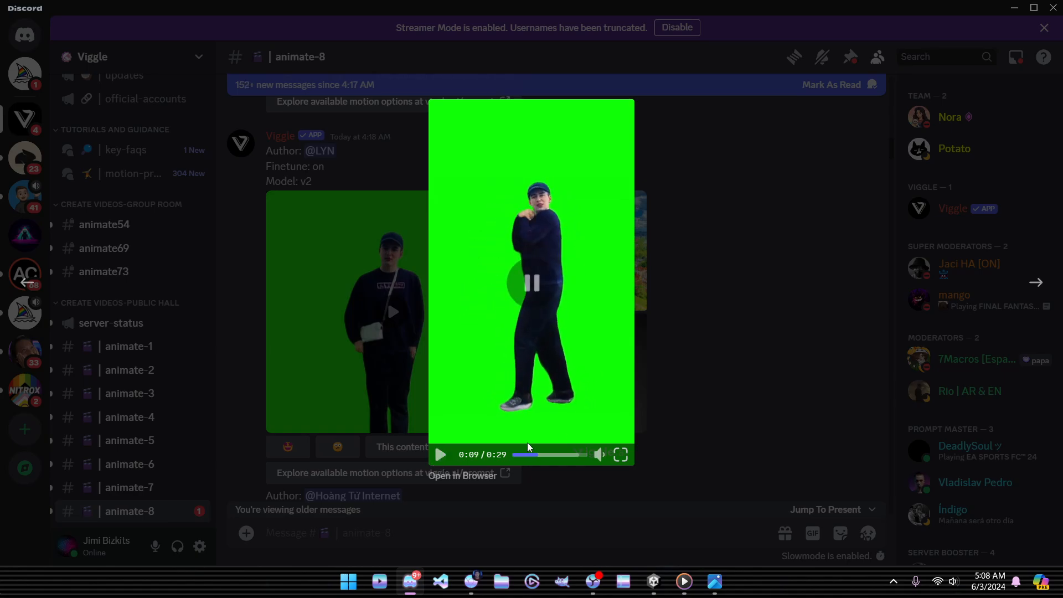
{"action": "left_click", "coordinate": [756, 327]}
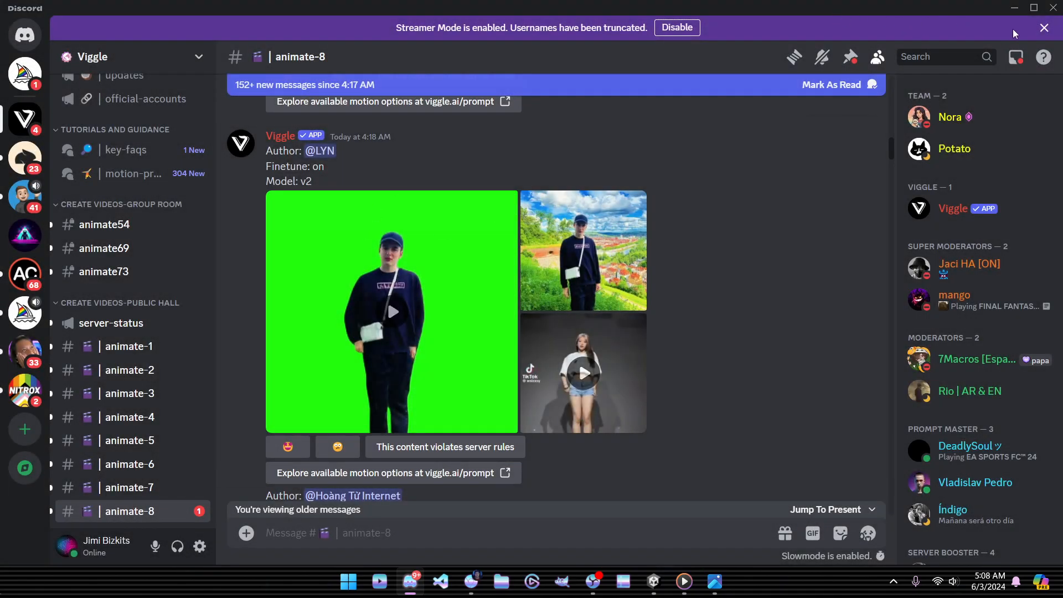
{"action": "left_click", "coordinate": [1017, 8]}
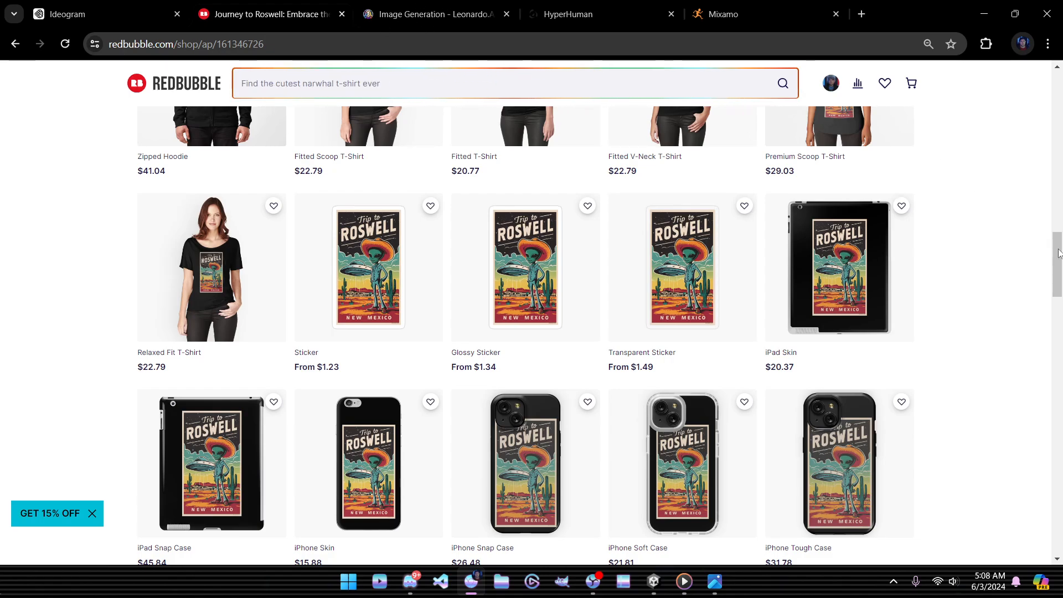
{"action": "left_click", "coordinate": [417, 18]}
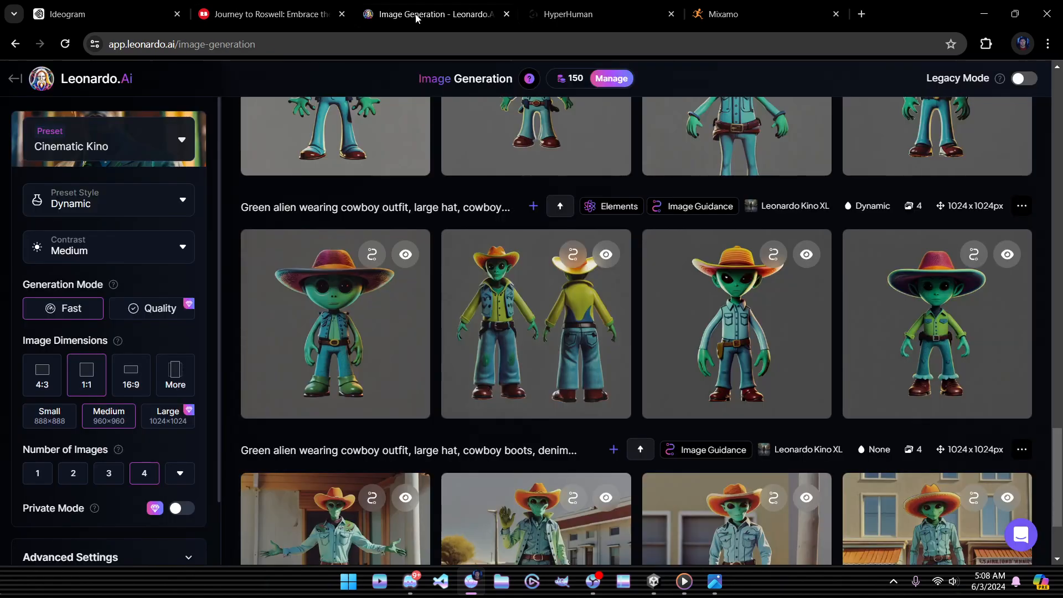
Step: View the last generation's images full-size, including the waving alien and the alien by a pole
{"action": "scroll", "coordinate": [670, 388], "scroll_direction": "down", "scroll_amount": 2}
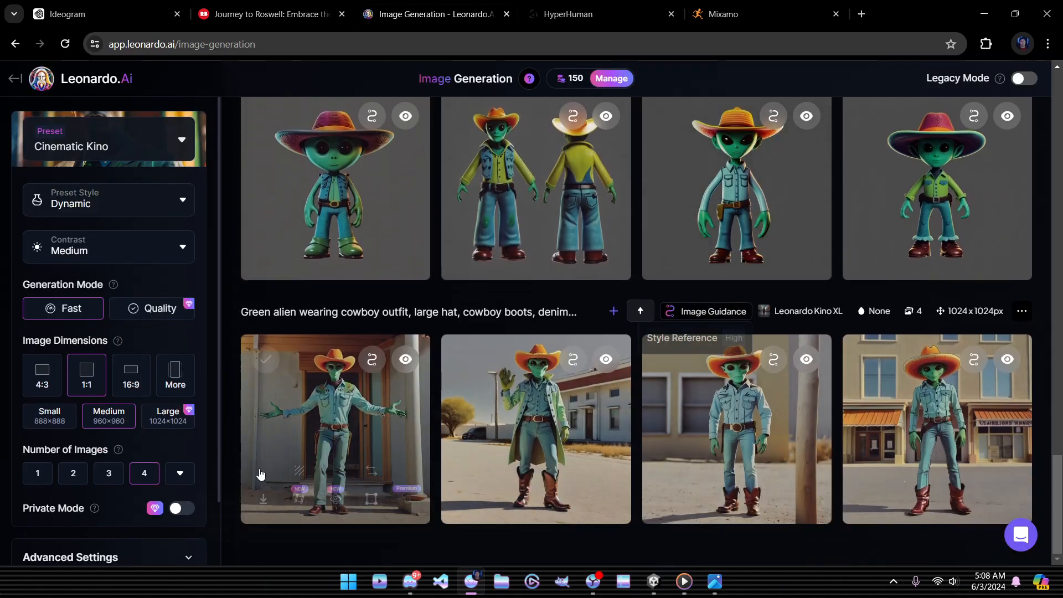
{"action": "left_click", "coordinate": [327, 411]}
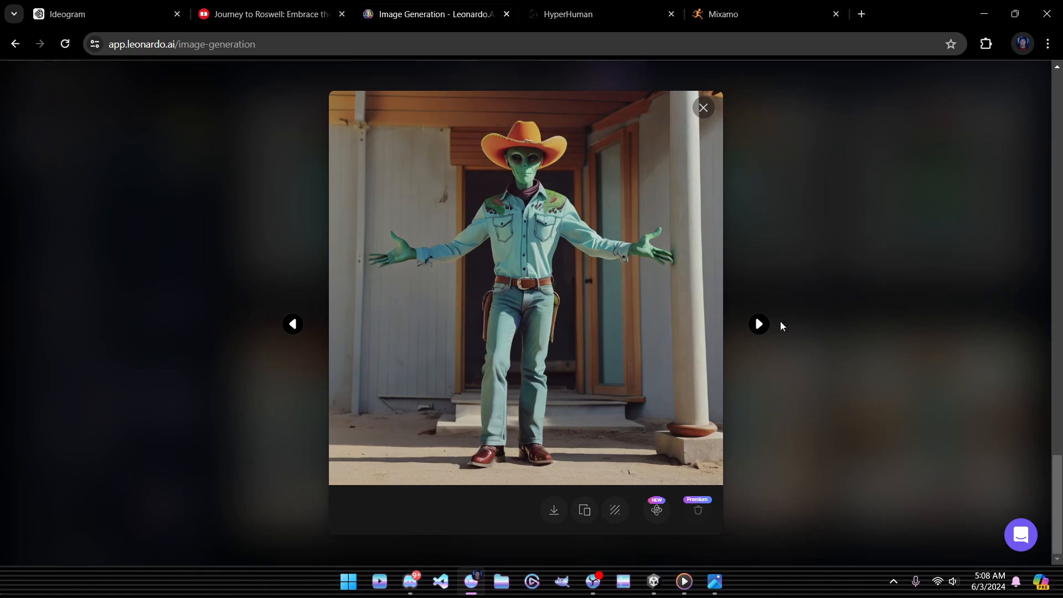
{"action": "left_click", "coordinate": [759, 325]}
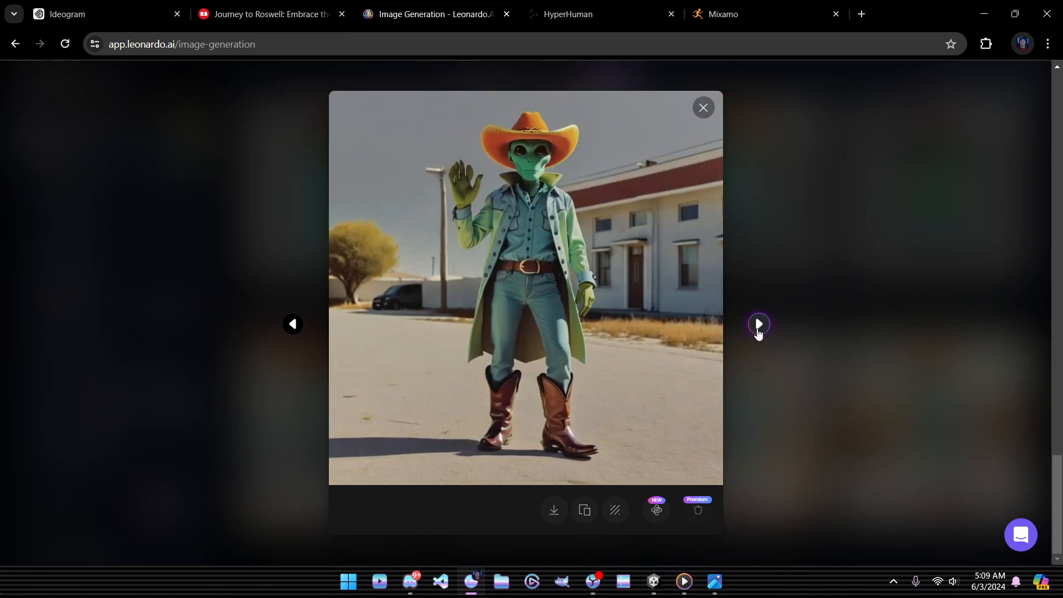
{"action": "left_click", "coordinate": [758, 325]}
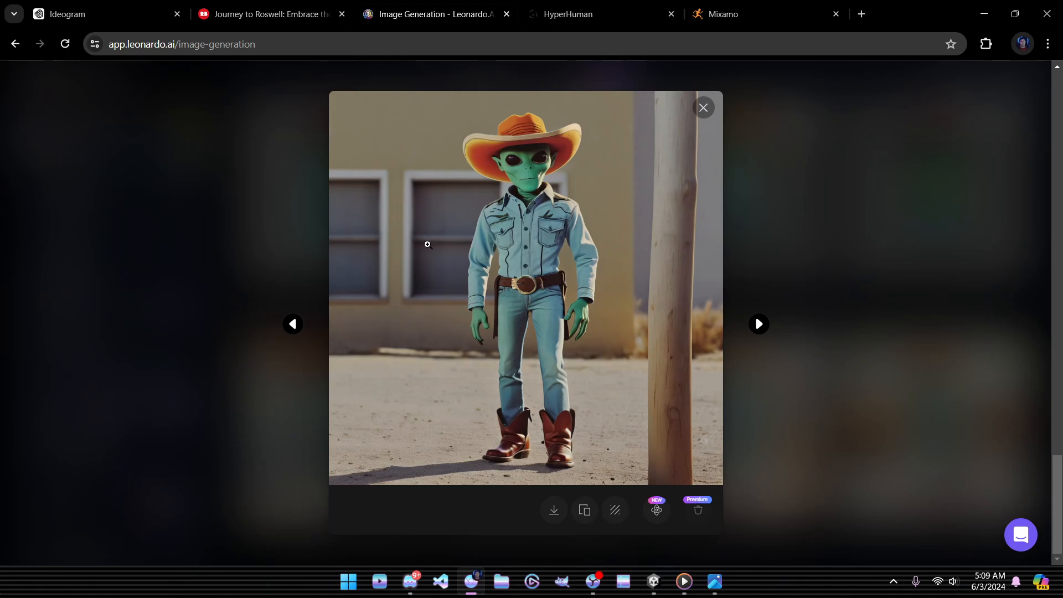
{"action": "left_click", "coordinate": [701, 108]}
Step: Enlarge the third cowboy-alien image of the earlier row, then move to the HyperHuman tab
{"action": "scroll", "coordinate": [743, 309], "scroll_direction": "up", "scroll_amount": 3}
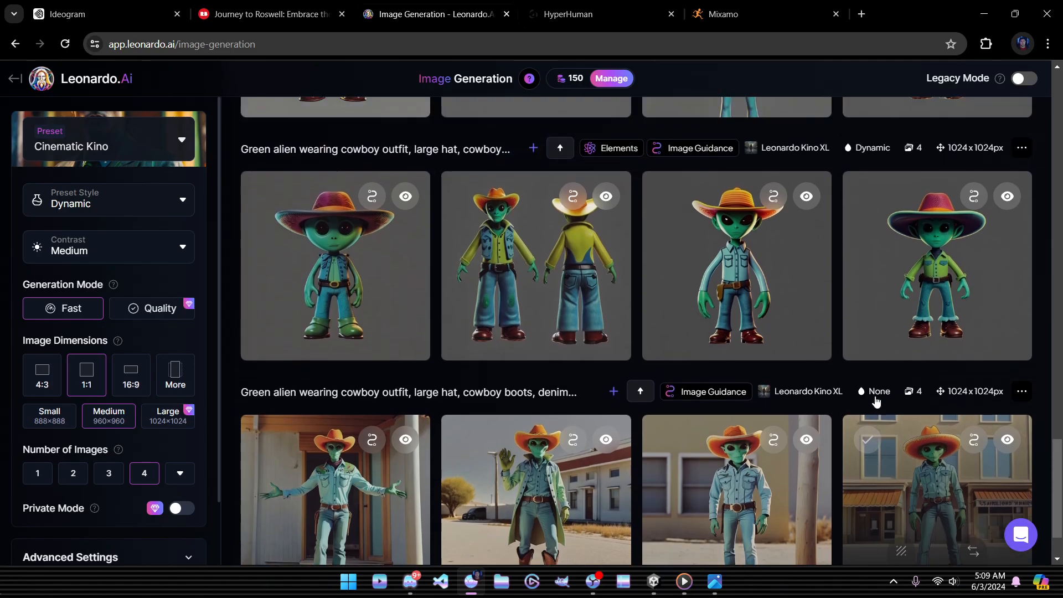
{"action": "left_click", "coordinate": [743, 309]}
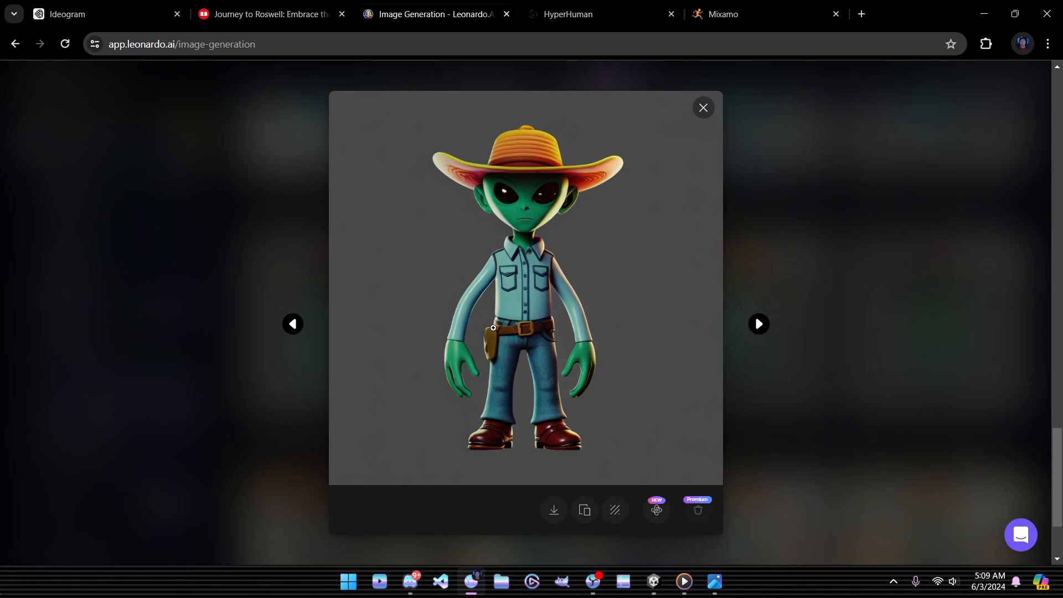
{"action": "left_click", "coordinate": [704, 108]}
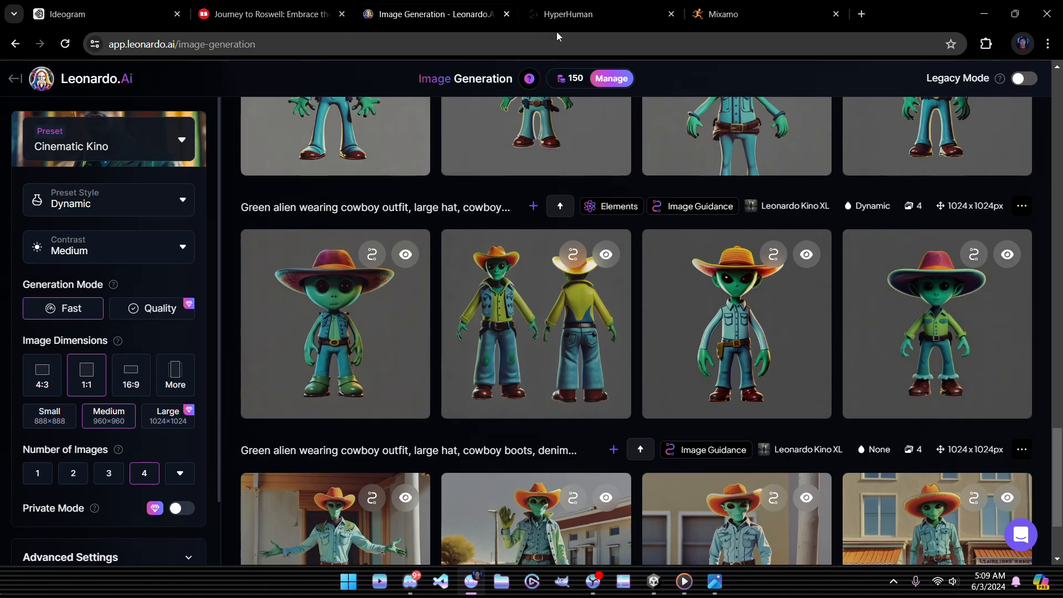
{"action": "left_click", "coordinate": [596, 15]}
{"action": "scroll", "coordinate": [899, 434], "scroll_direction": "up", "scroll_amount": 4}
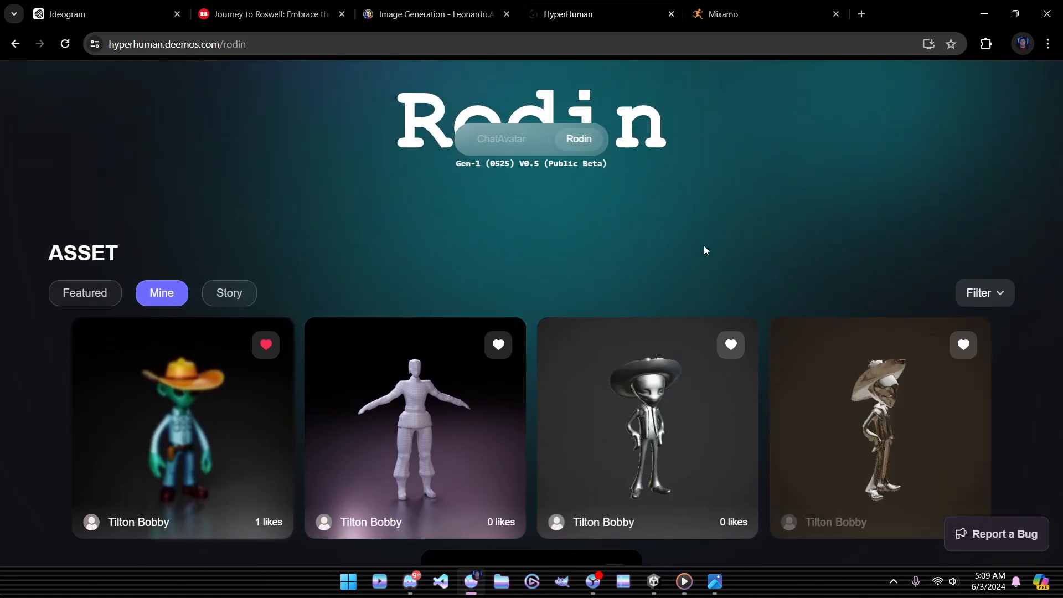
{"action": "scroll", "coordinate": [705, 250], "scroll_direction": "up", "scroll_amount": 2}
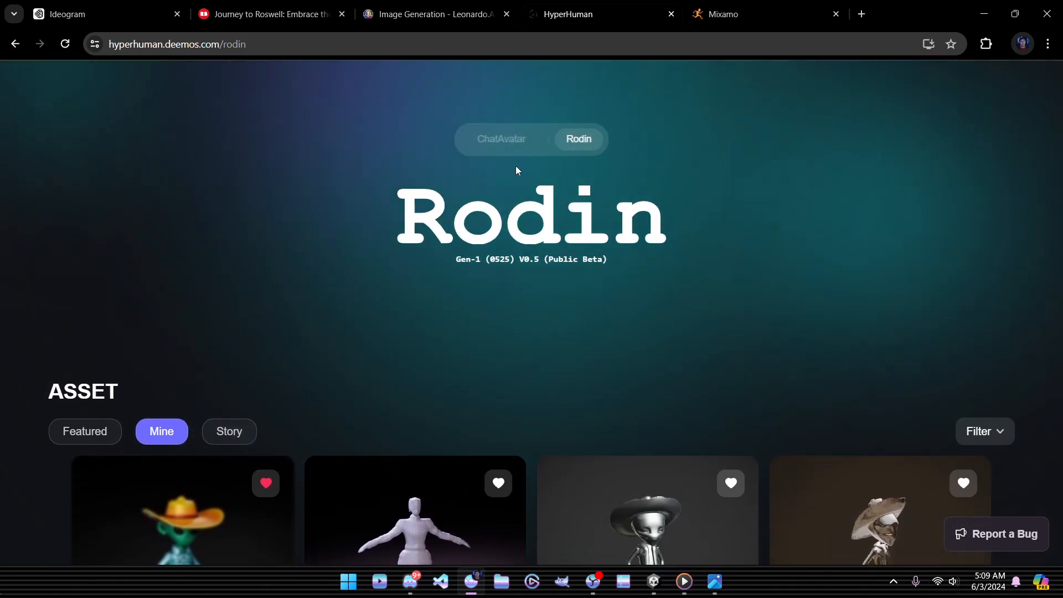
{"action": "left_click", "coordinate": [493, 140]}
{"action": "scroll", "coordinate": [829, 299], "scroll_direction": "down", "scroll_amount": 3}
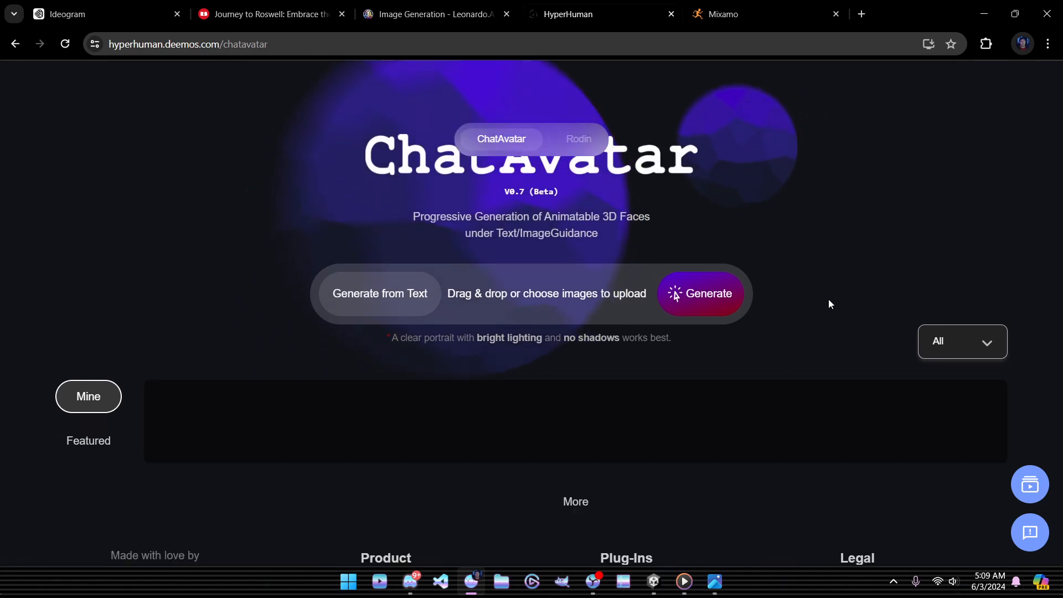
{"action": "scroll", "coordinate": [828, 303], "scroll_direction": "up", "scroll_amount": 3}
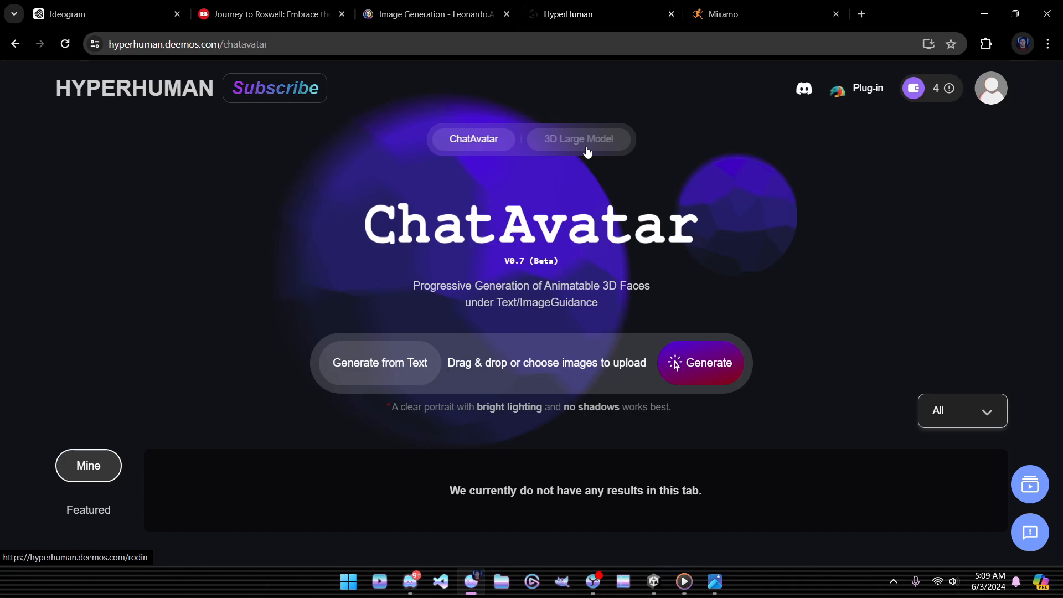
{"action": "left_click", "coordinate": [588, 153]}
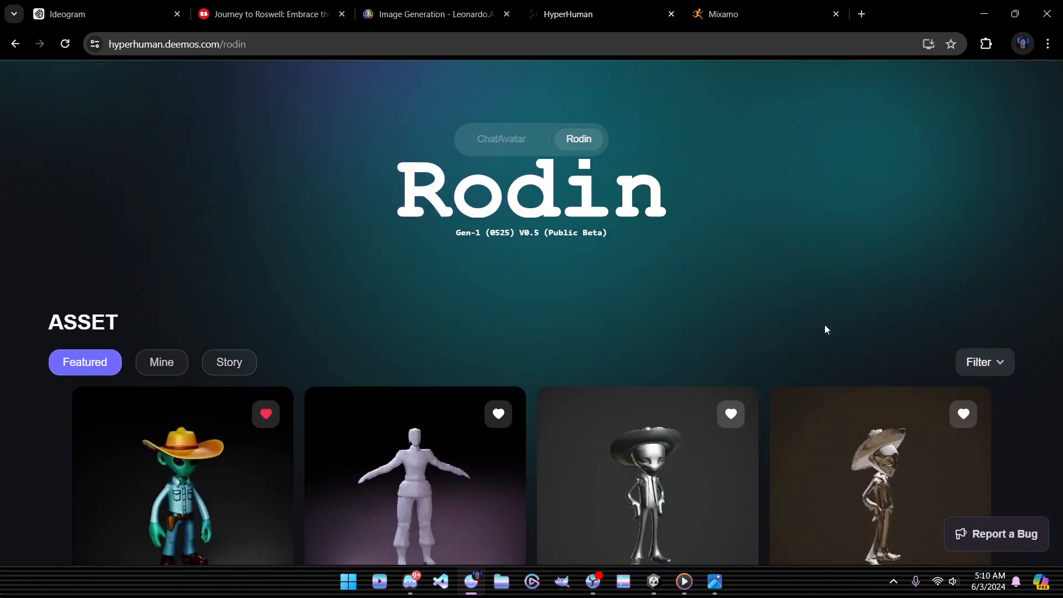
Step: Open the sombrero alien model's details and rotate it to see it from behind
{"action": "scroll", "coordinate": [825, 324], "scroll_direction": "down", "scroll_amount": 2}
{"action": "scroll", "coordinate": [825, 325], "scroll_direction": "down", "scroll_amount": 2}
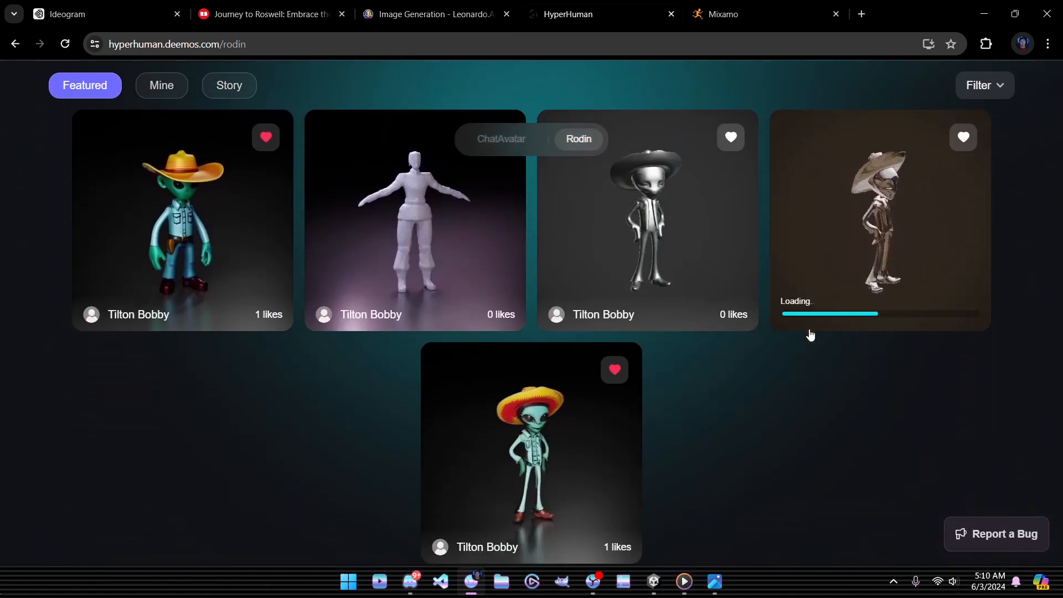
{"action": "scroll", "coordinate": [550, 467], "scroll_direction": "down", "scroll_amount": 1}
{"action": "left_click", "coordinate": [534, 391]}
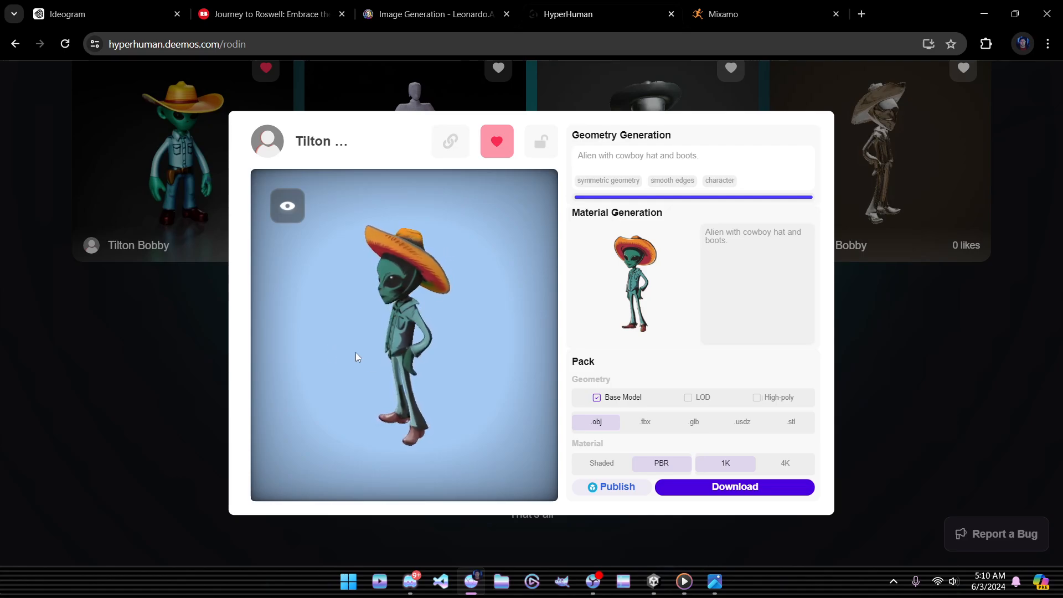
{"action": "left_click_drag", "start_coordinate": [445, 353], "coordinate": [382, 355]}
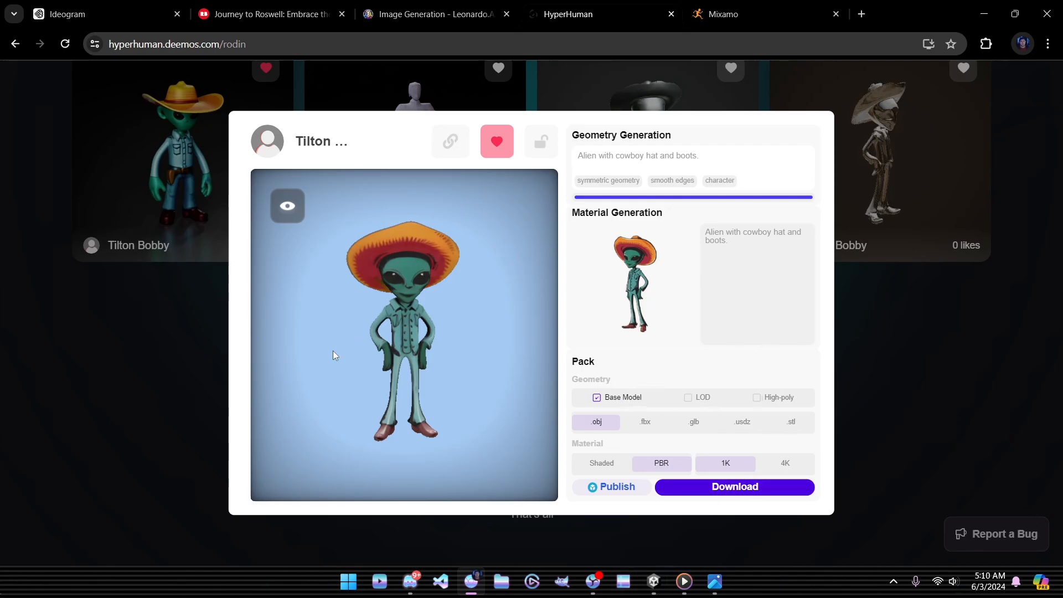
Step: Close the sombrero alien's asset view, confirm the exit, and return to the gallery top
{"action": "left_click", "coordinate": [934, 372]}
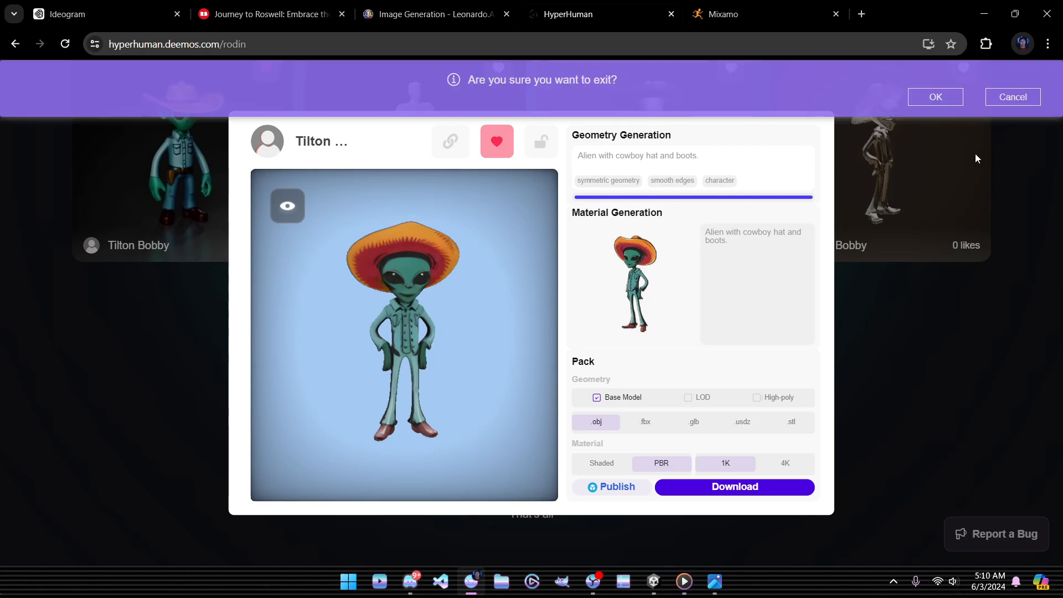
{"action": "left_click", "coordinate": [950, 102]}
{"action": "scroll", "coordinate": [875, 423], "scroll_direction": "up", "scroll_amount": 3}
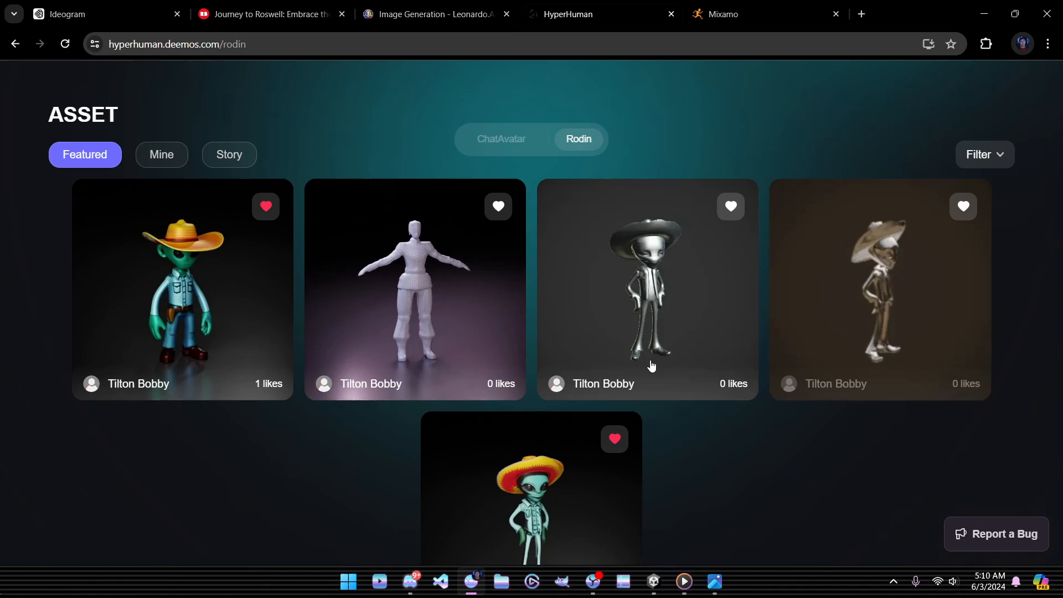
Step: Open the cowboy alien asset, rotate its 3D model, and view its texture_diffuse.png
{"action": "left_click", "coordinate": [199, 290]}
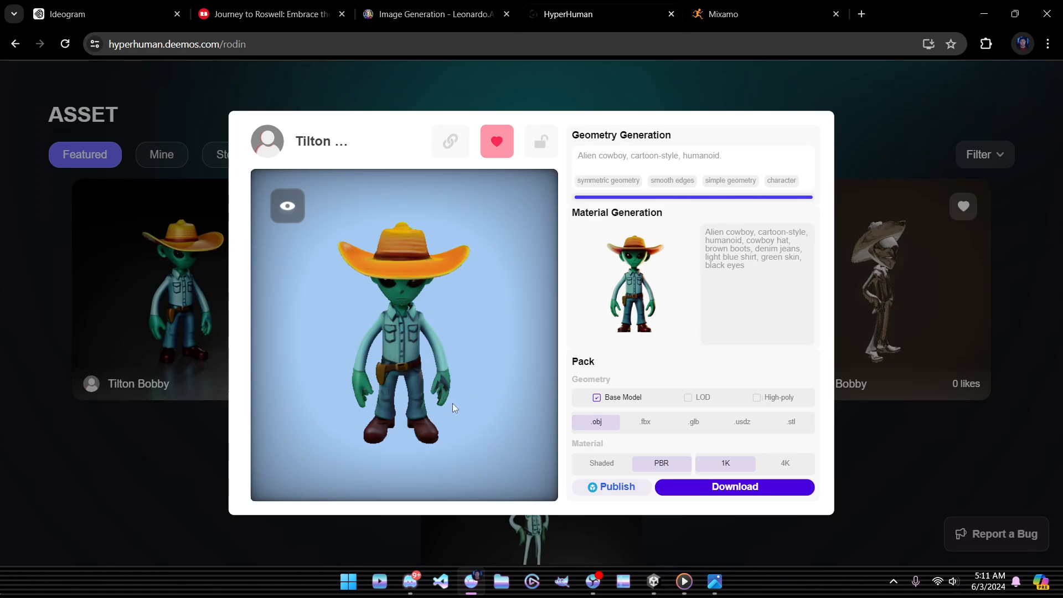
{"action": "left_click_drag", "start_coordinate": [453, 403], "coordinate": [419, 361]}
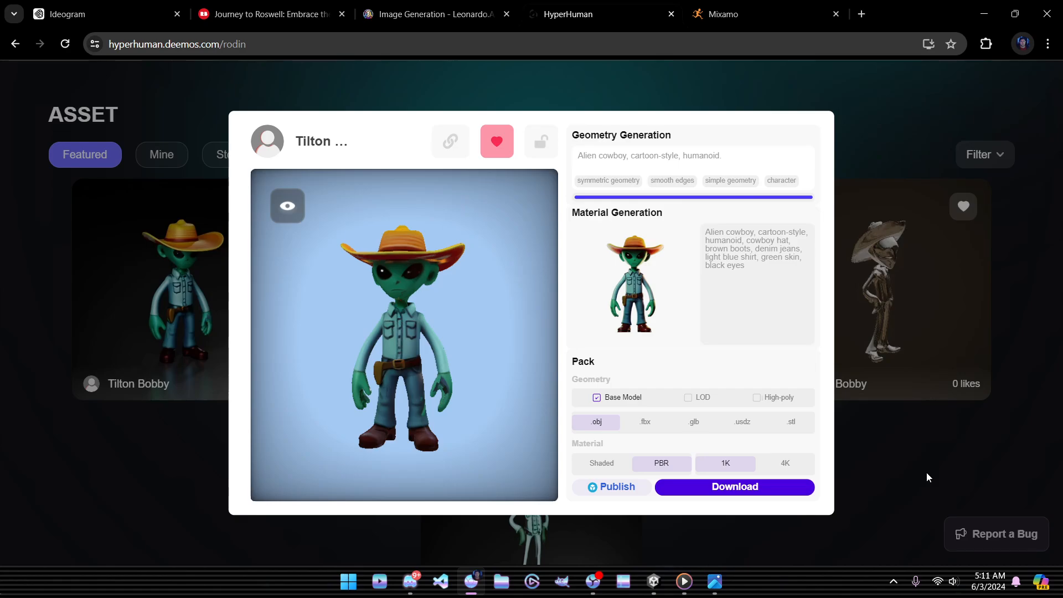
{"action": "left_click_drag", "start_coordinate": [427, 340], "coordinate": [426, 385]}
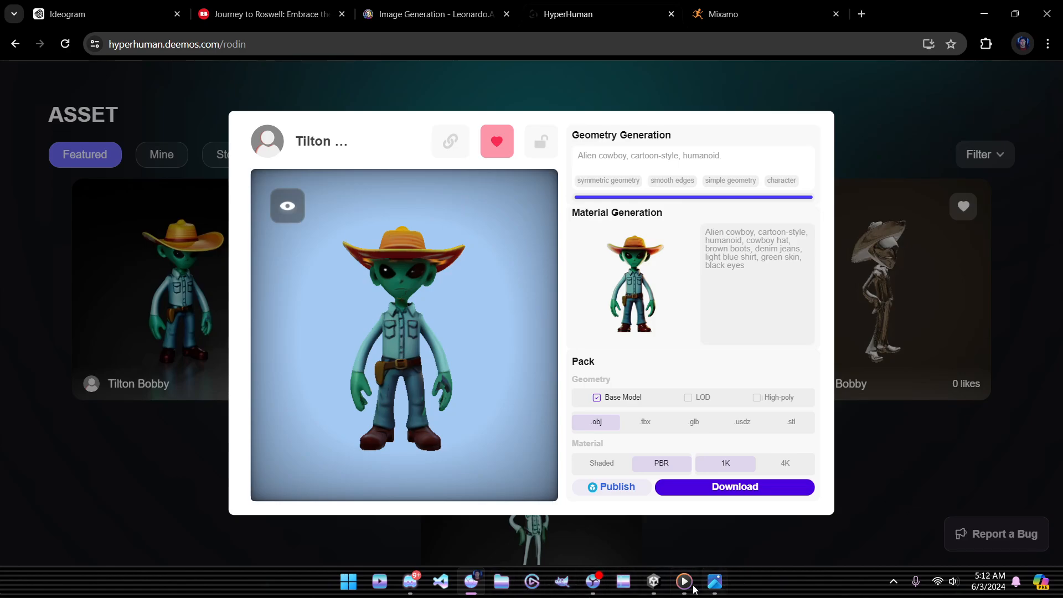
{"action": "left_click", "coordinate": [718, 587]}
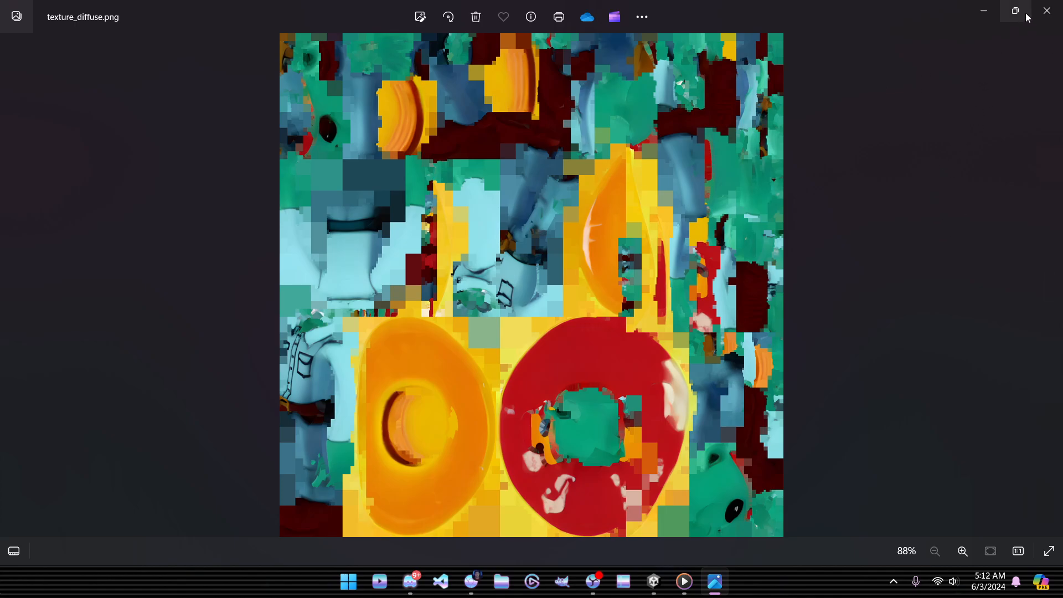
{"action": "left_click", "coordinate": [1045, 11]}
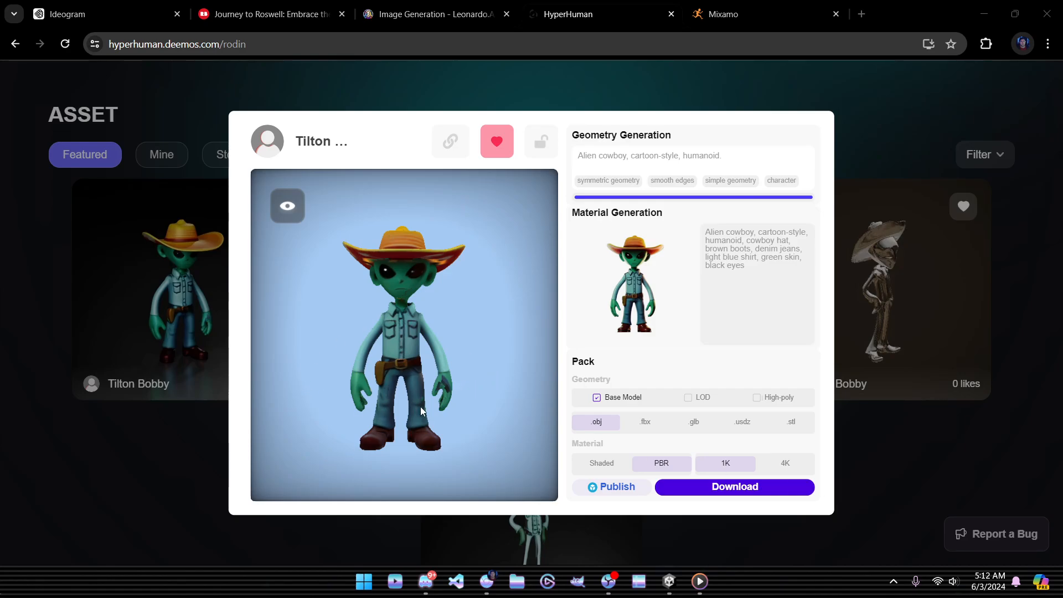
Step: Rotate the cowboy alien through three-quarter, front and side views, then close it confirming exit
{"action": "left_click_drag", "start_coordinate": [421, 406], "coordinate": [429, 441]}
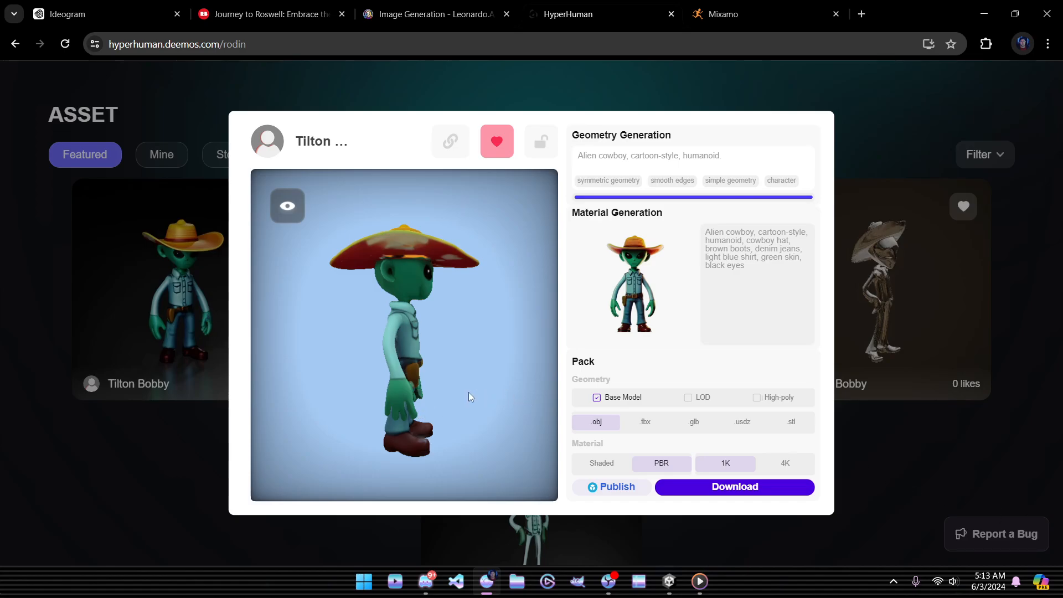
{"action": "left_click_drag", "start_coordinate": [468, 397], "coordinate": [454, 374]}
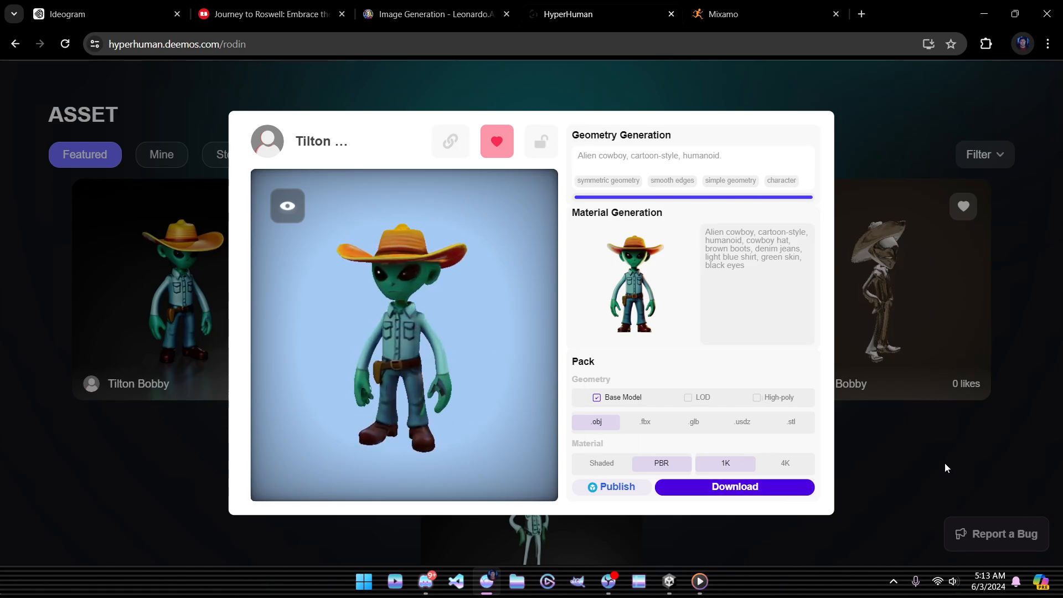
{"action": "mouse_move", "coordinate": [461, 354]}
{"action": "left_mouse_down"}
{"action": "mouse_move", "coordinate": [398, 361]}
{"action": "mouse_move", "coordinate": [361, 352]}
{"action": "mouse_move", "coordinate": [403, 378]}
{"action": "mouse_move", "coordinate": [461, 355]}
{"action": "mouse_move", "coordinate": [405, 371]}
{"action": "mouse_move", "coordinate": [494, 365]}
{"action": "mouse_move", "coordinate": [387, 354]}
{"action": "mouse_move", "coordinate": [473, 356]}
{"action": "left_mouse_up"}
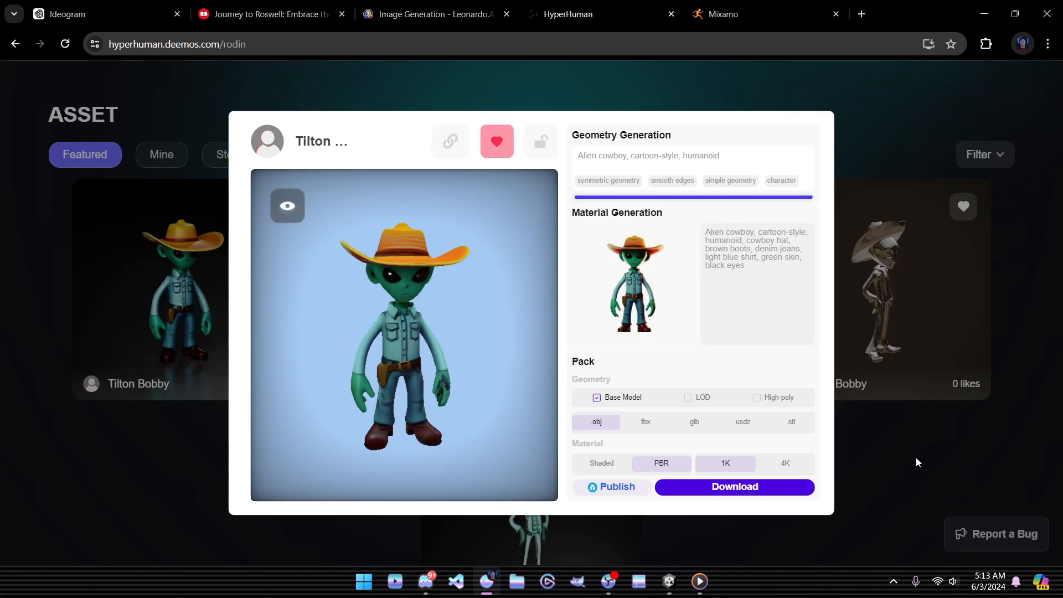
{"action": "left_click", "coordinate": [916, 459]}
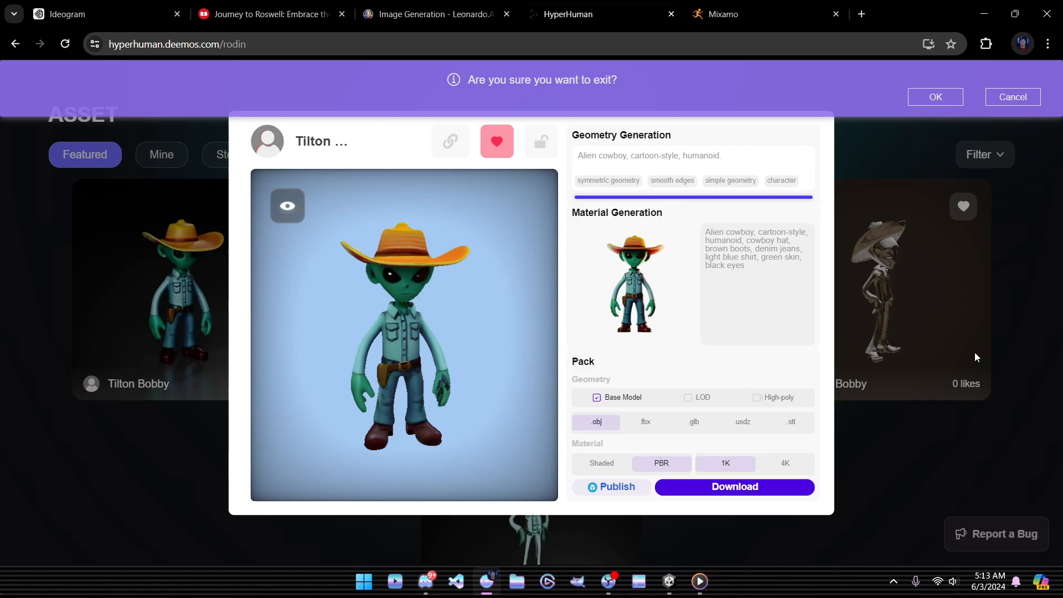
{"action": "left_click", "coordinate": [935, 98]}
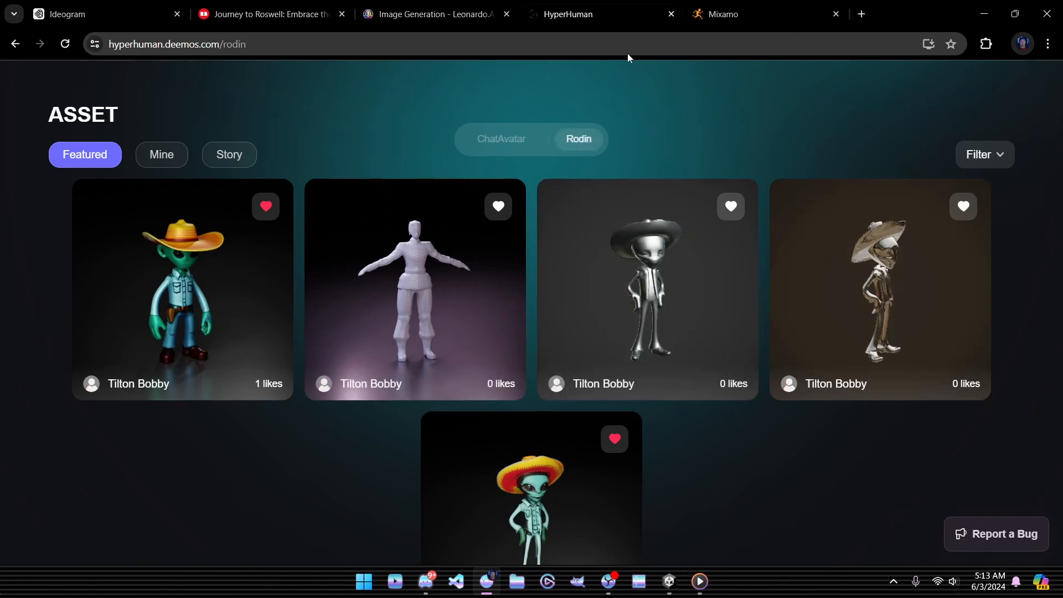
Step: Switch to Mixamo and orbit the PETE_RIGGED character to see its side and top
{"action": "left_click", "coordinate": [722, 15]}
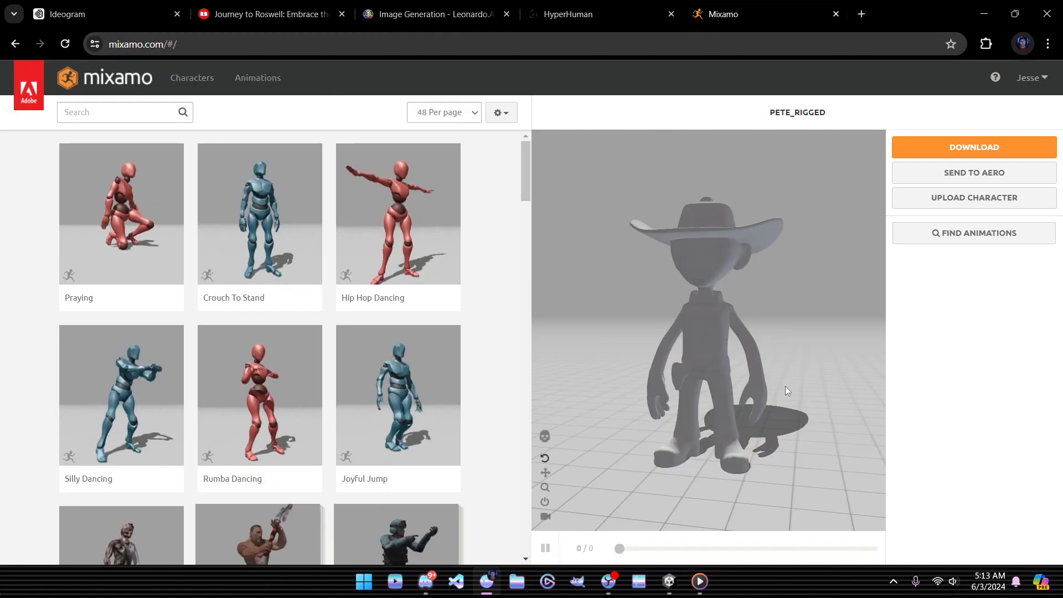
{"action": "left_click_drag", "start_coordinate": [770, 374], "coordinate": [703, 334]}
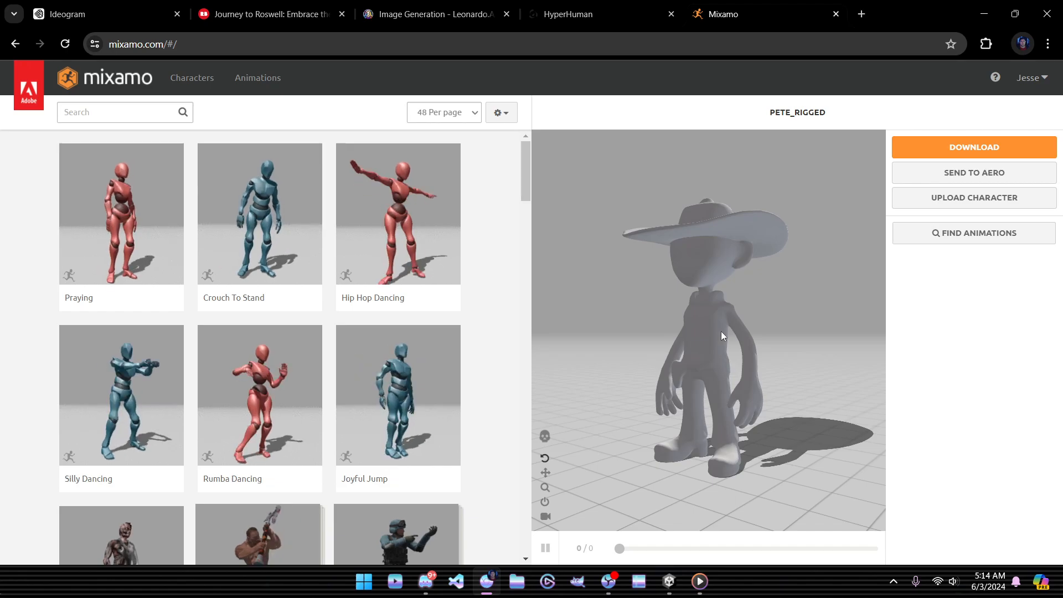
{"action": "left_click_drag", "start_coordinate": [725, 330], "coordinate": [687, 349]}
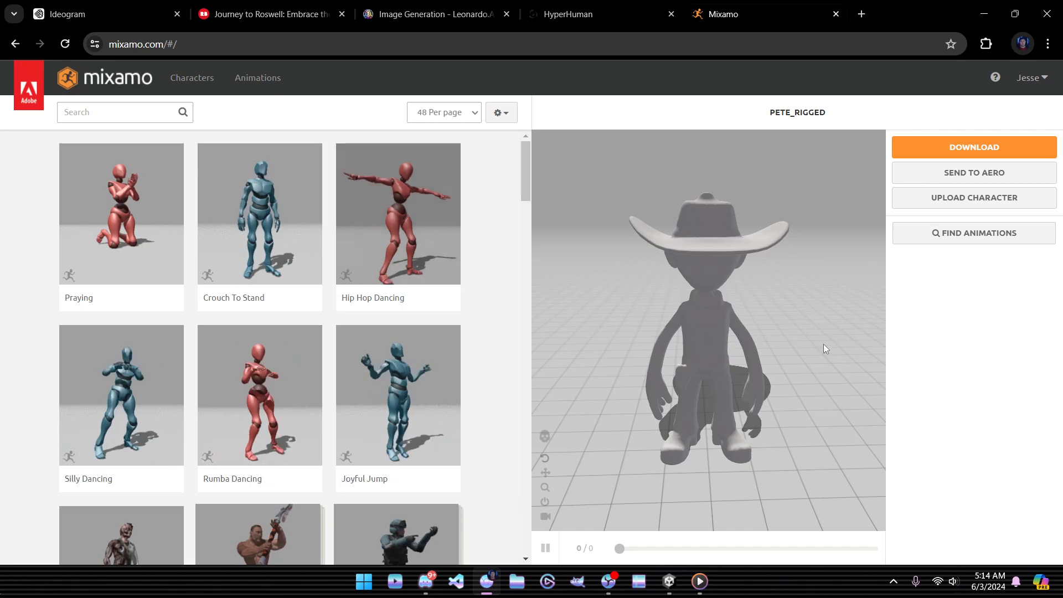
{"action": "left_click_drag", "start_coordinate": [702, 311], "coordinate": [712, 343]}
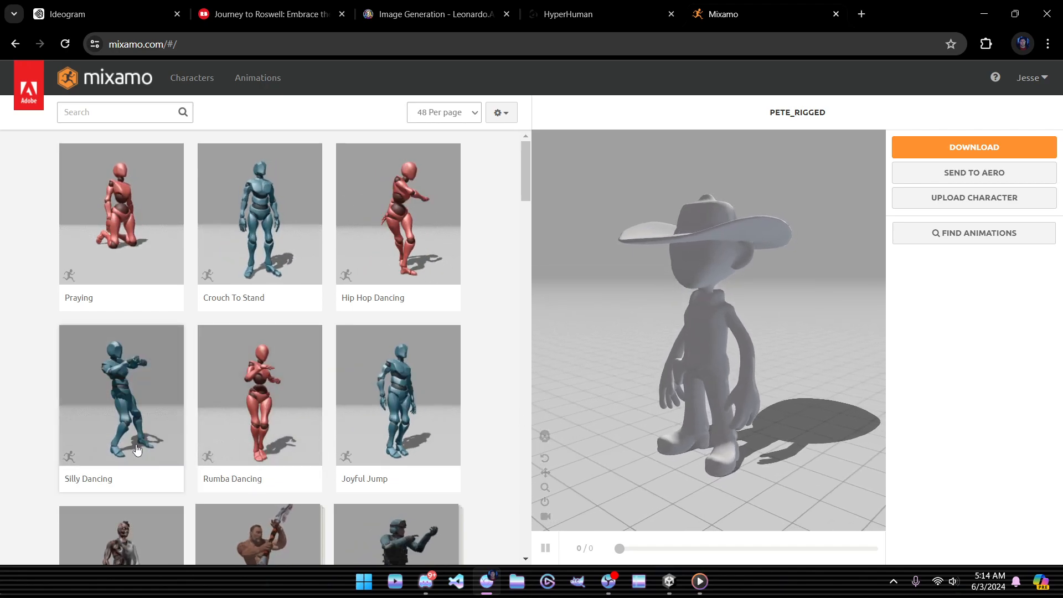
Step: Preview Joyful Jump, Rumba Dancing, then Hip Hop Dancing on PETE_RIGGED
{"action": "left_click", "coordinate": [406, 415]}
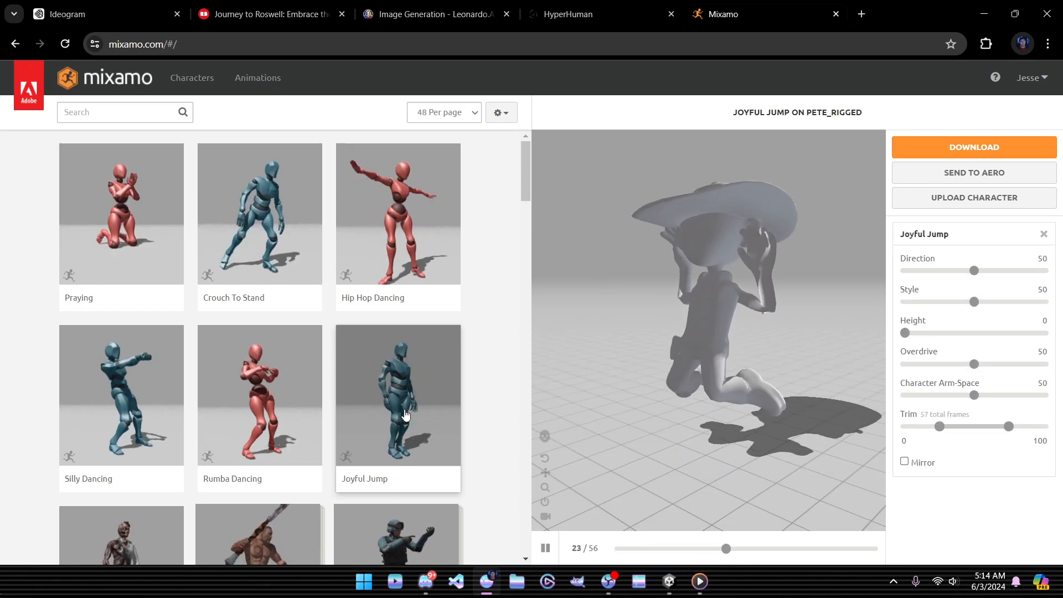
{"action": "left_click_drag", "start_coordinate": [677, 341], "coordinate": [752, 358]}
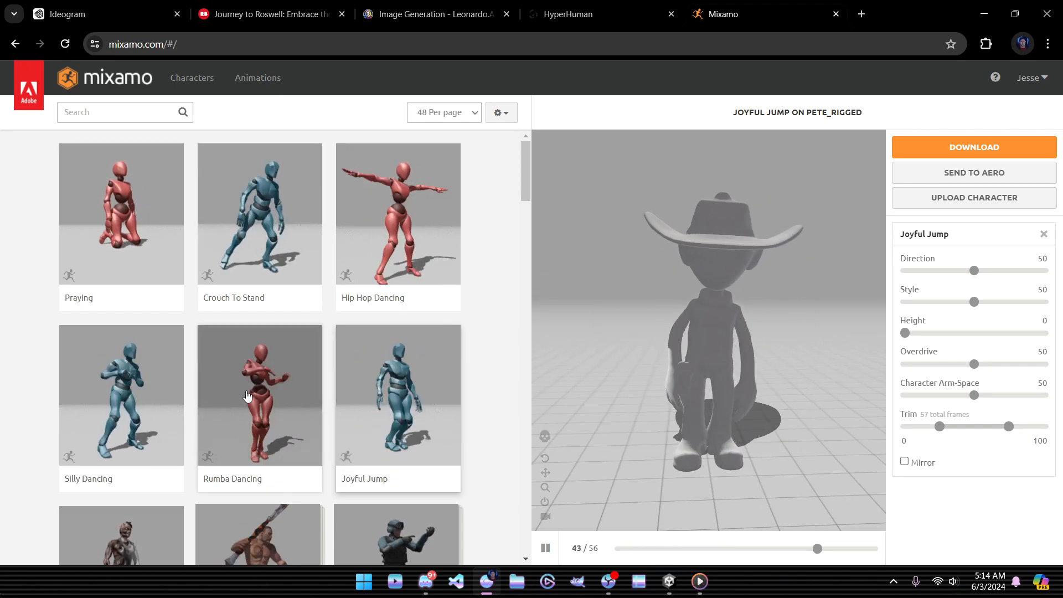
{"action": "left_click", "coordinate": [248, 396]}
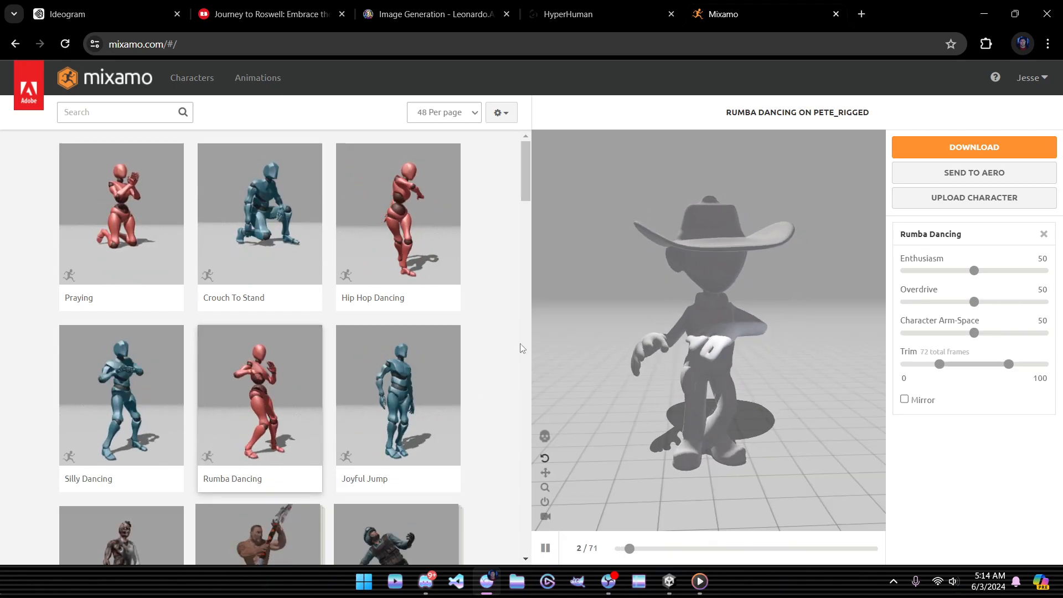
{"action": "left_click", "coordinate": [396, 228]}
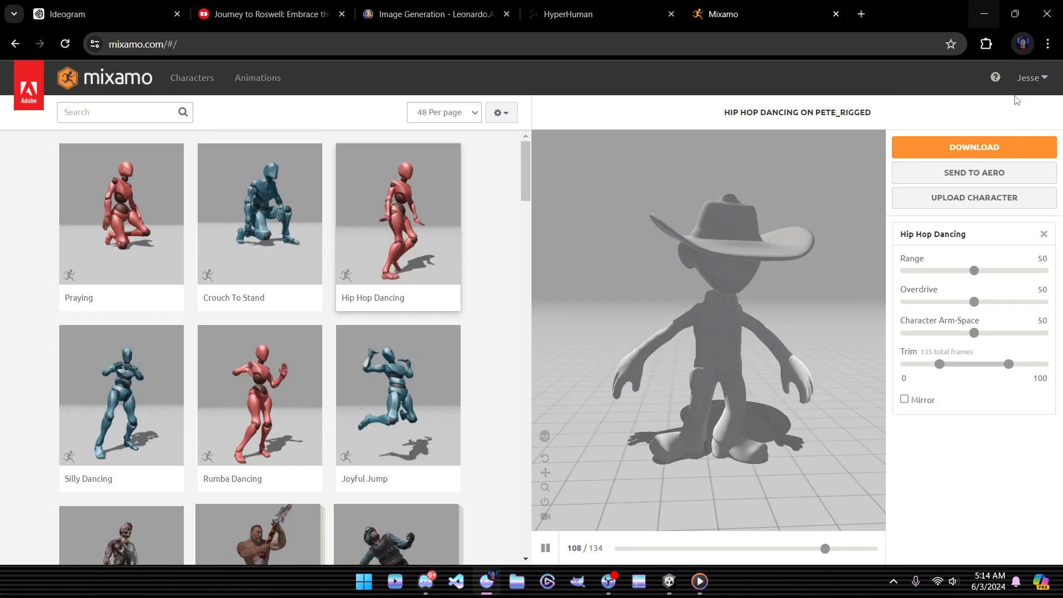
Step: Play-test the Playground scene, walking up to the alien cowboy and its poster, then stop playback
{"action": "left_click", "coordinate": [985, 14]}
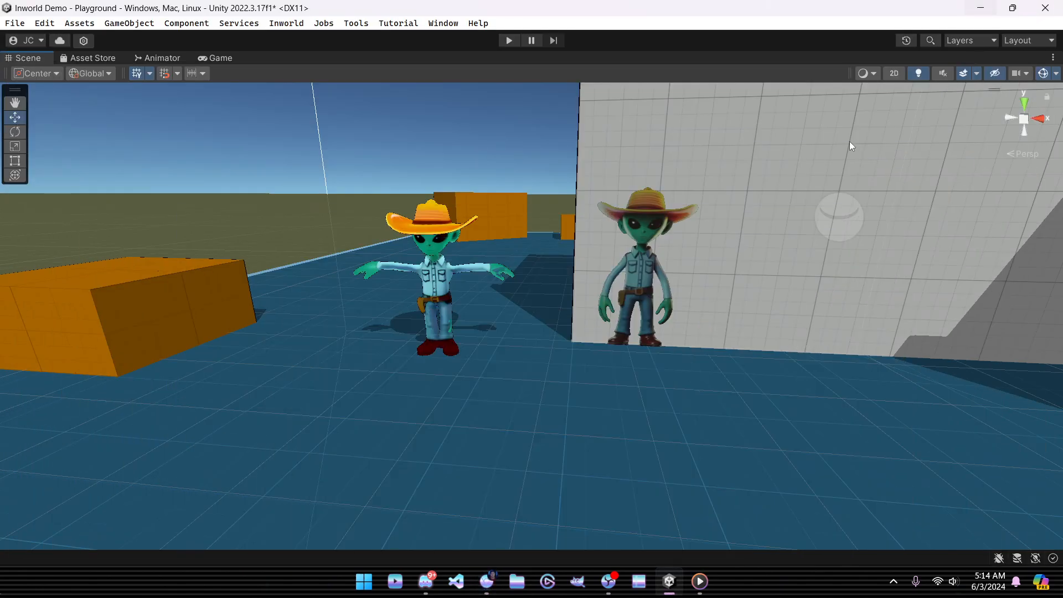
{"action": "left_click", "coordinate": [510, 41]}
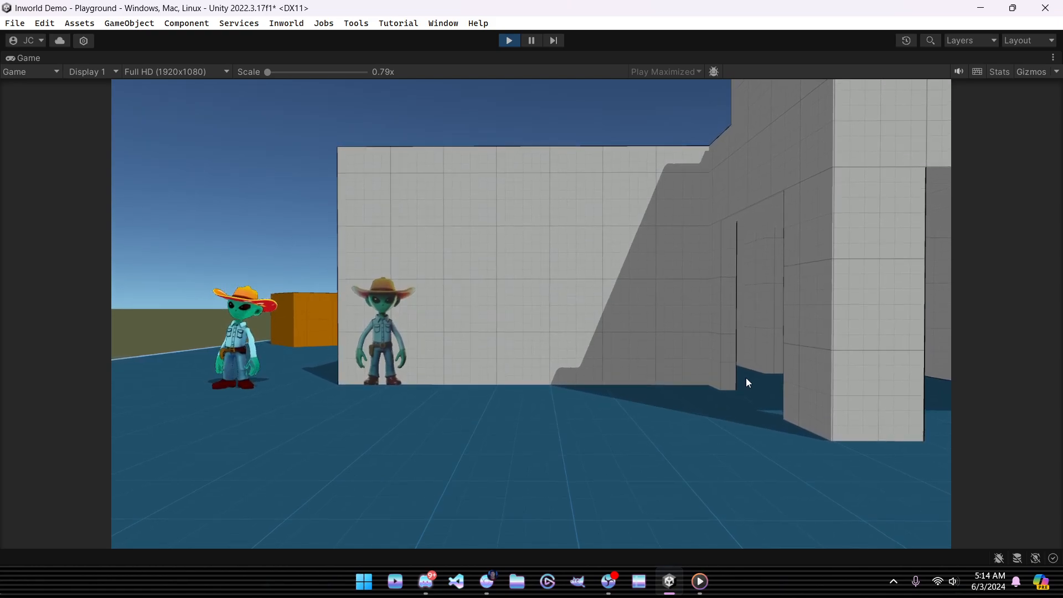
{"action": "key", "text": "w"}
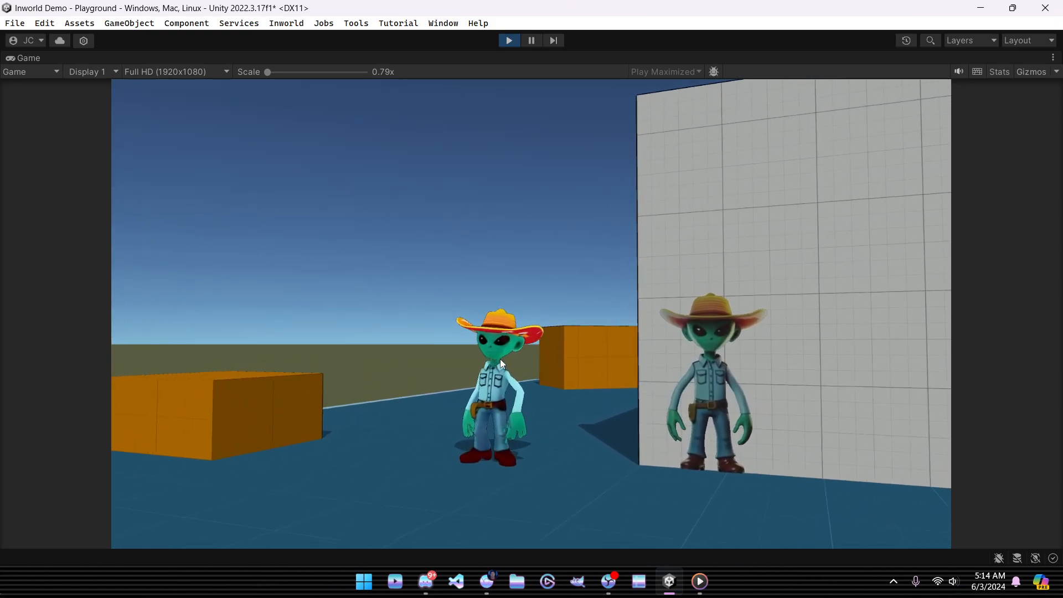
{"action": "key", "text": "w"}
{"action": "key", "text": "a"}
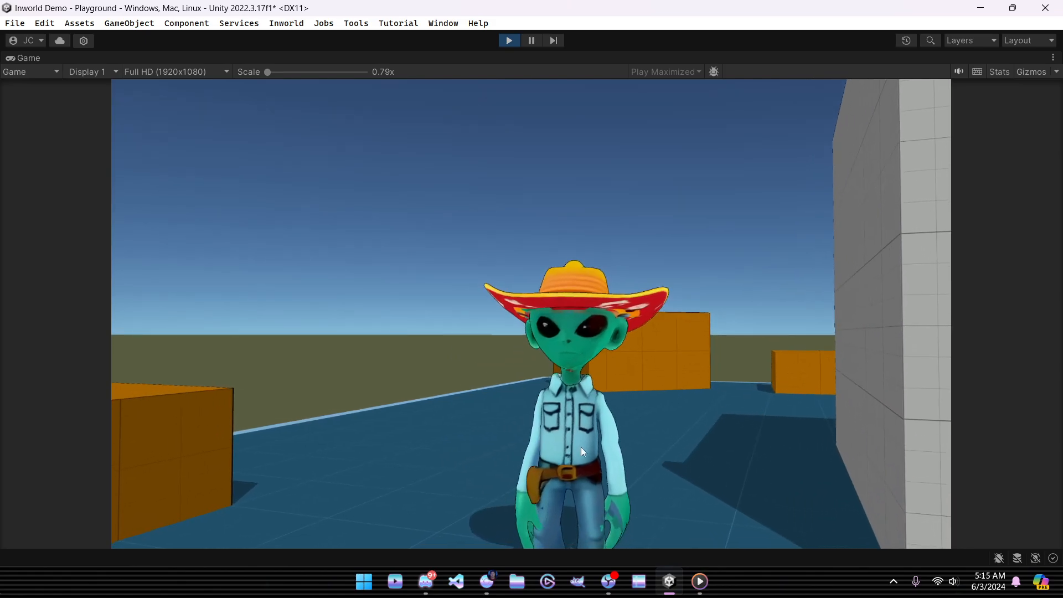
{"action": "key", "text": "s"}
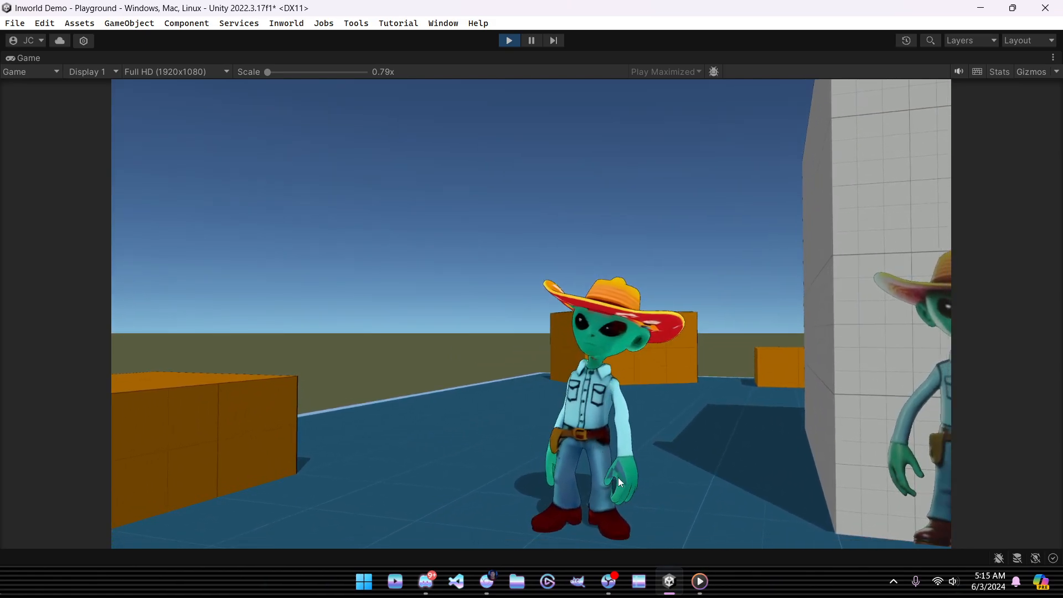
{"action": "key", "text": "s"}
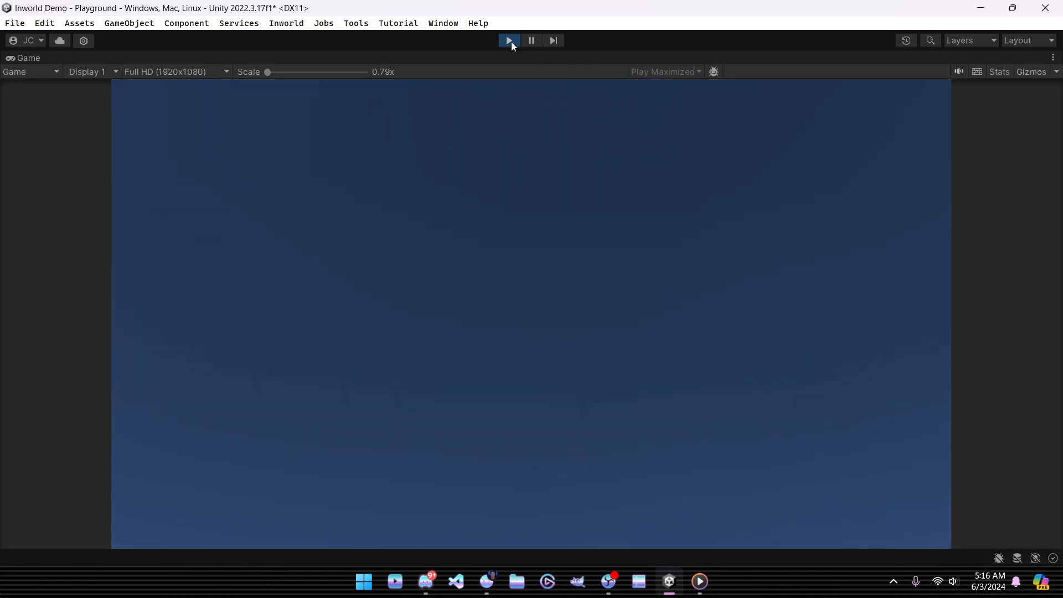
{"action": "left_click", "coordinate": [510, 41]}
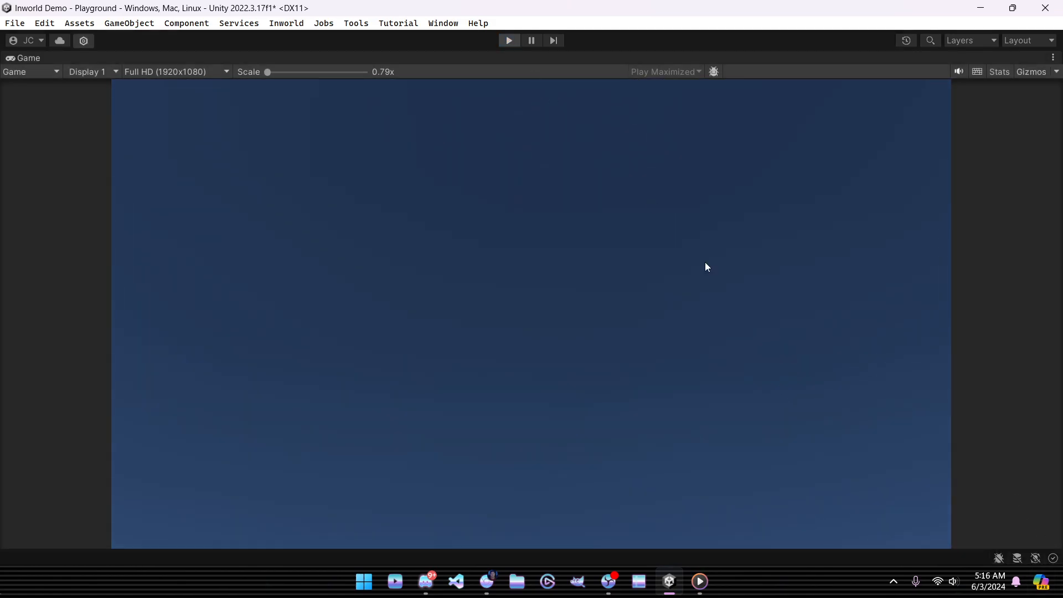